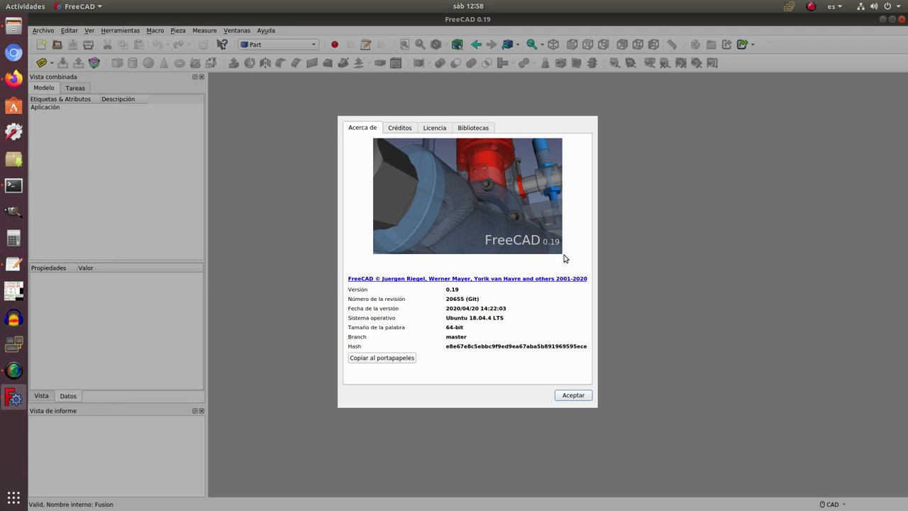
Dismiss the About FreeCAD dialog with Aceptar.
left_click(576, 395)
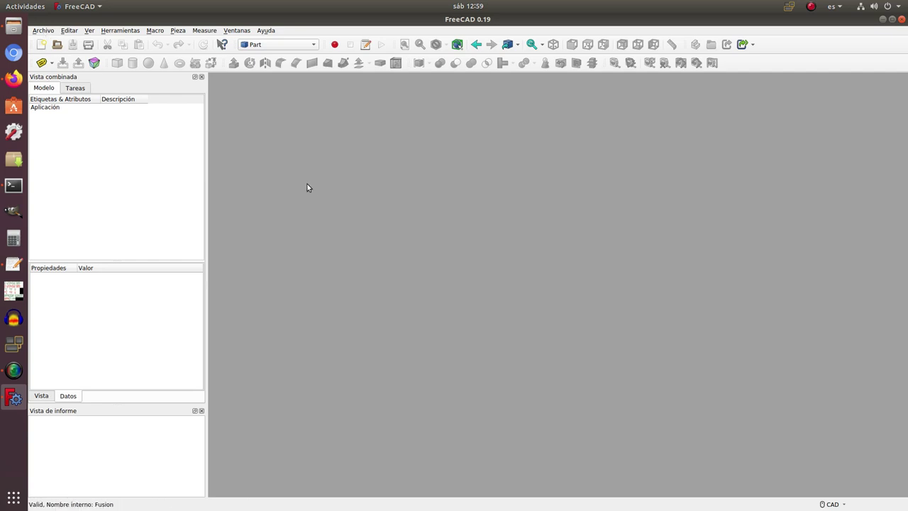
Open lecciones.FCStd from the recent files and show it in isometric view.
left_click(53, 32)
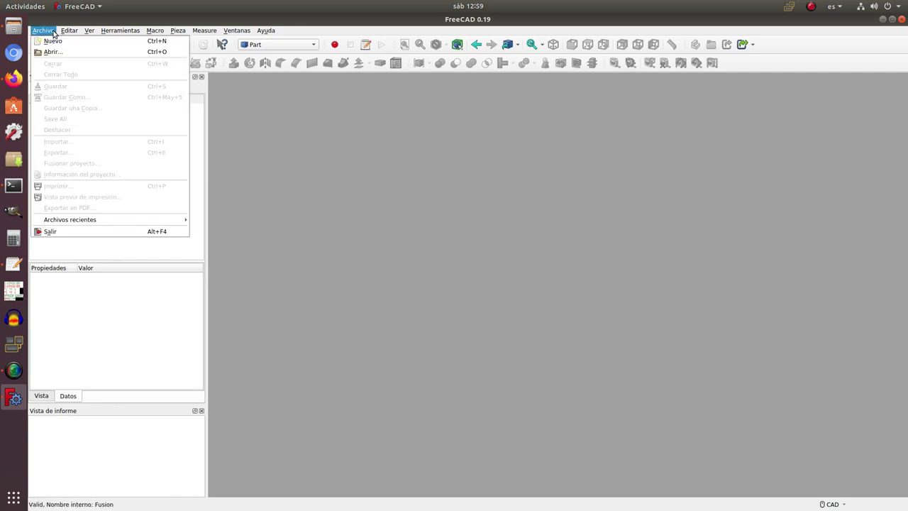
mouse_move(70, 219)
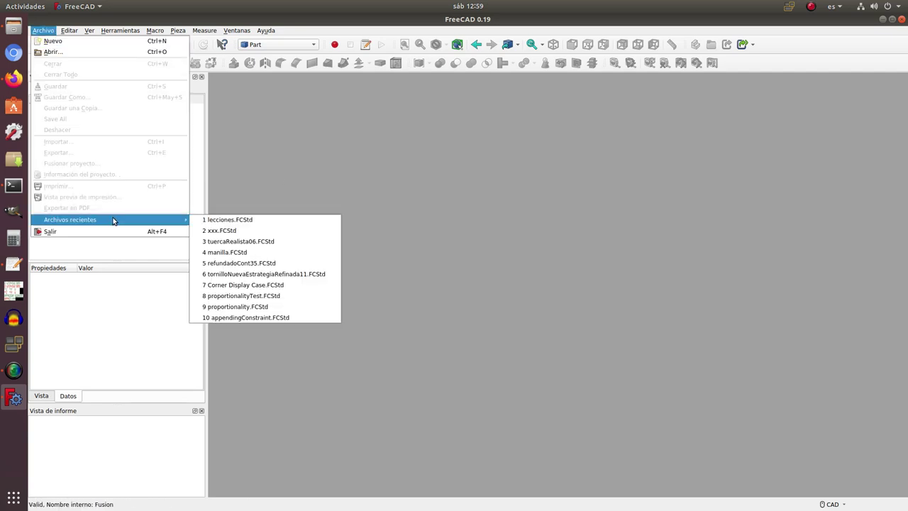
left_click(218, 220)
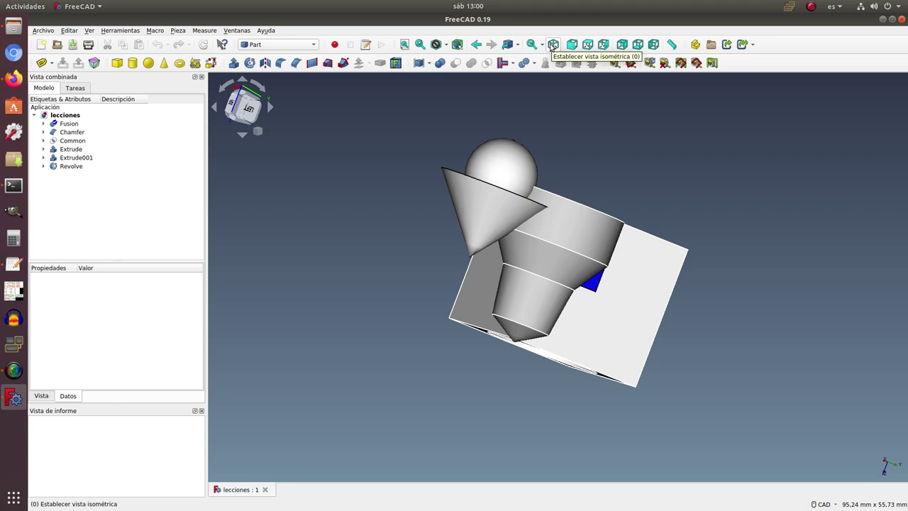
left_click(552, 46)
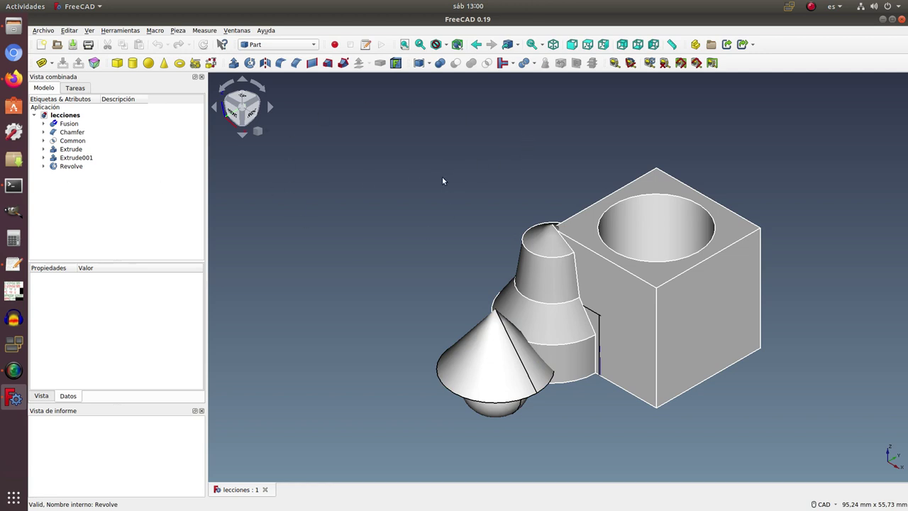
Select Fusion through Revolve in the tree and hide all six bodies.
left_click(71, 126)
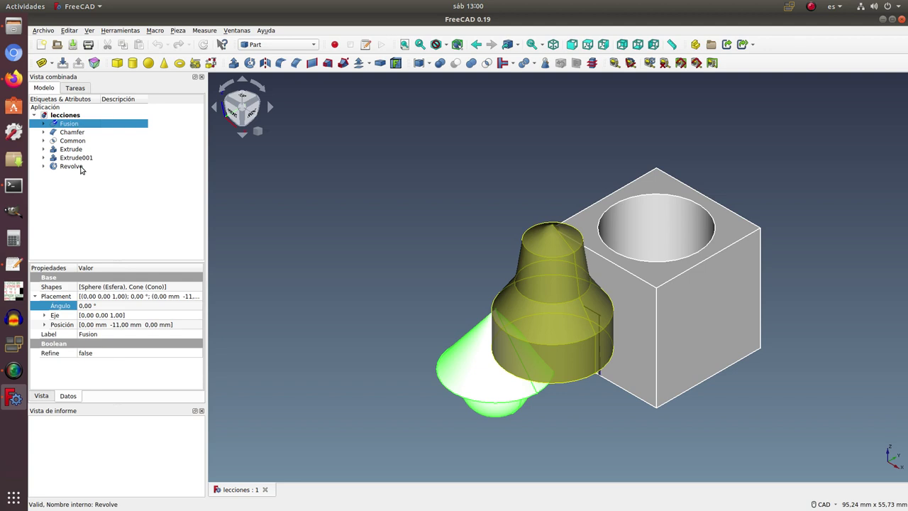
left_click(81, 167, "shift")
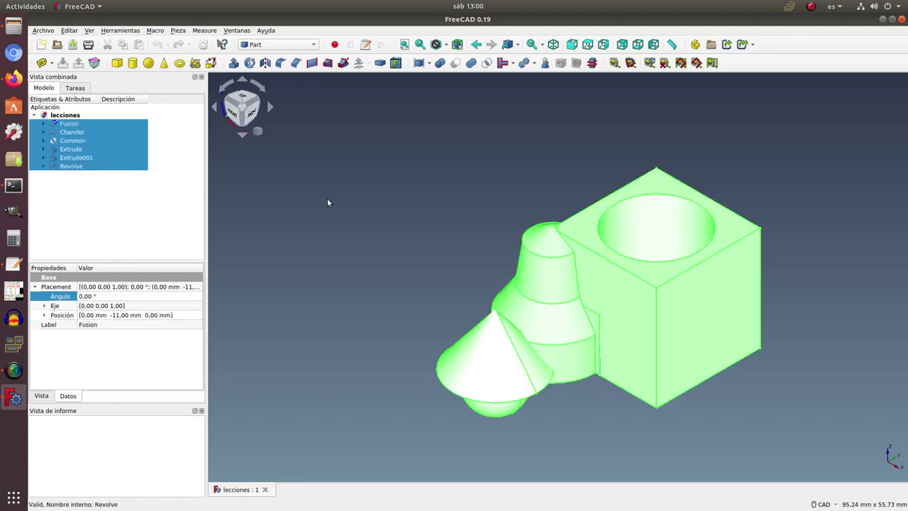
key("space")
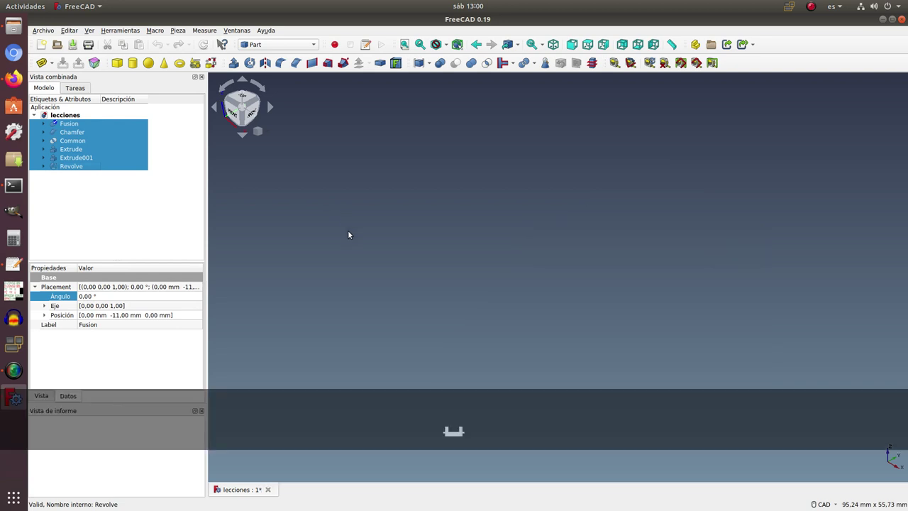
left_click(578, 162)
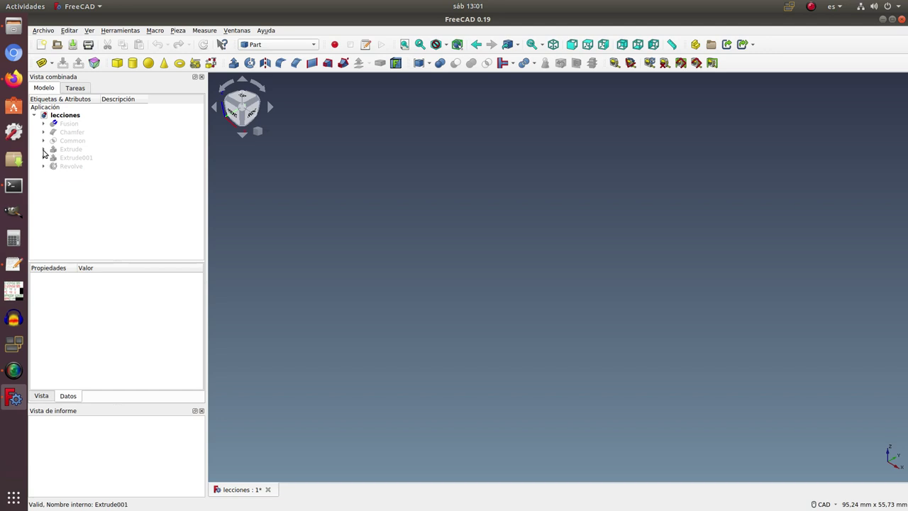
Expand the model tree and select Sketch001 under Extrude001, leaving the workbench unchanged.
left_click(43, 150)
left_click(43, 166)
left_click(43, 183)
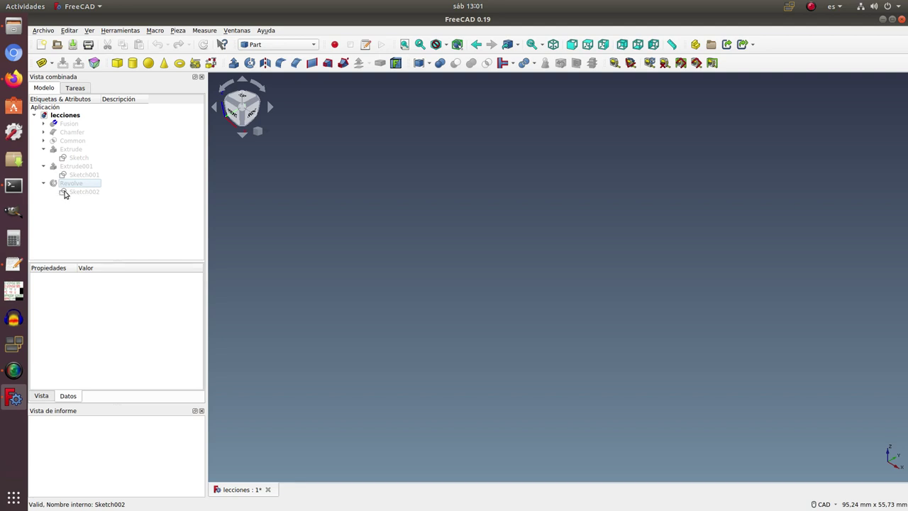
left_click(43, 183)
left_click(44, 150)
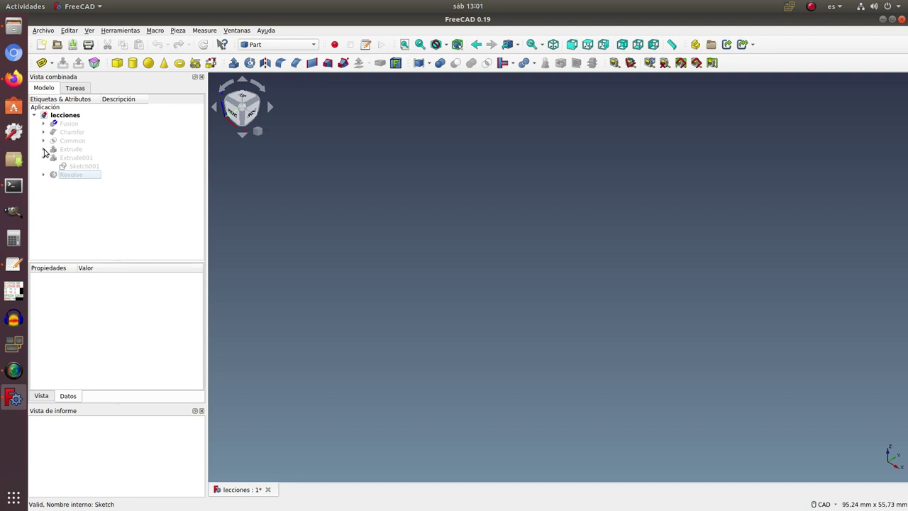
left_click(78, 167)
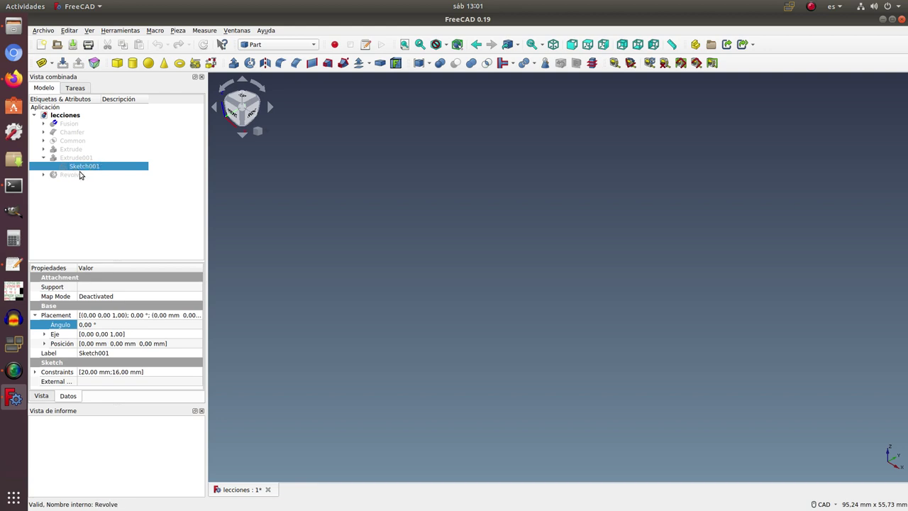
left_click(281, 46)
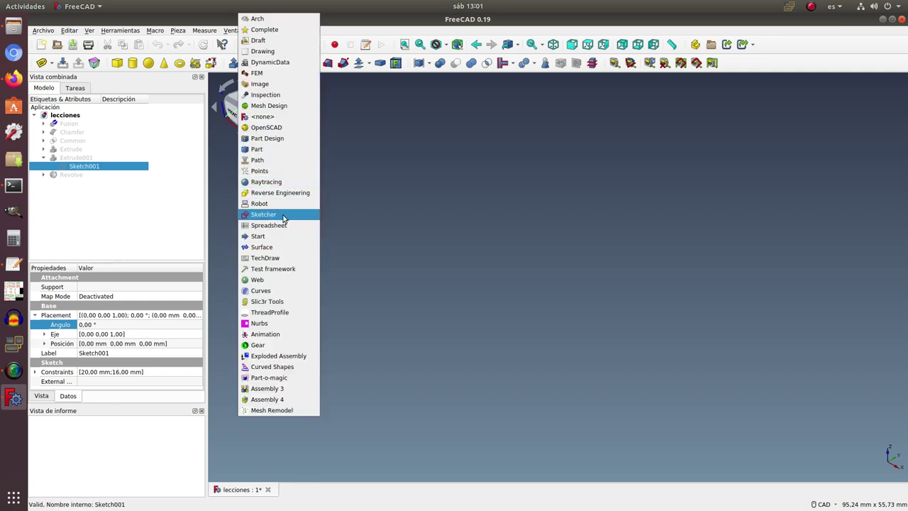
left_click(487, 178)
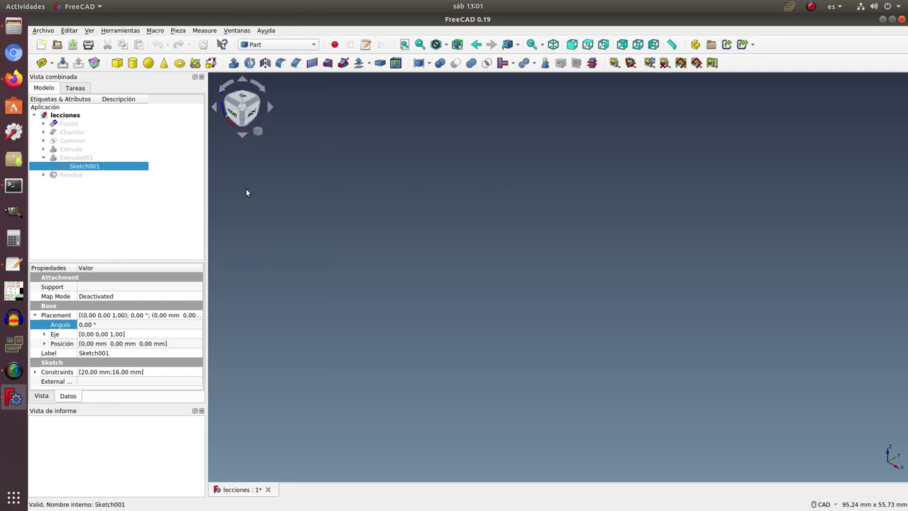
Open Sketch001 in Sketcher and reposition its diameter and 20 dimension labels.
double_click(85, 168)
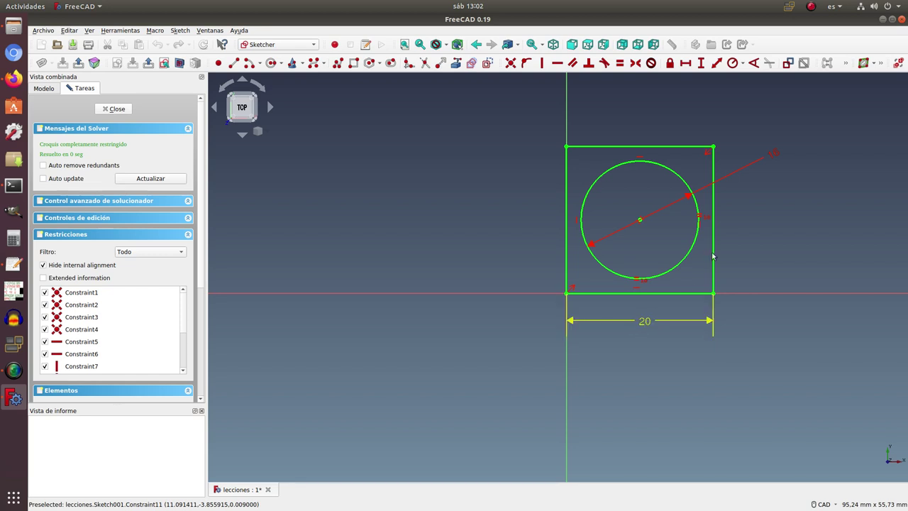
left_click_drag(774, 151, 774, 181)
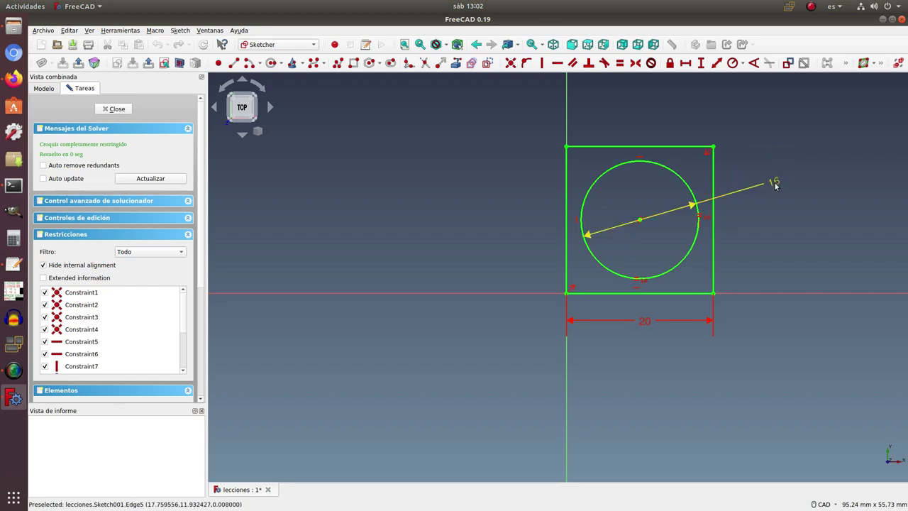
left_click_drag(772, 182, 757, 182)
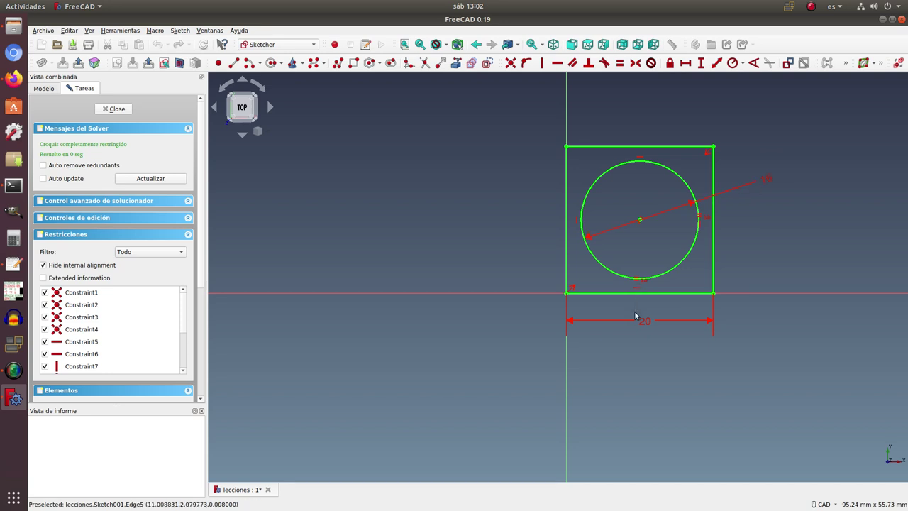
left_click_drag(642, 323, 649, 324)
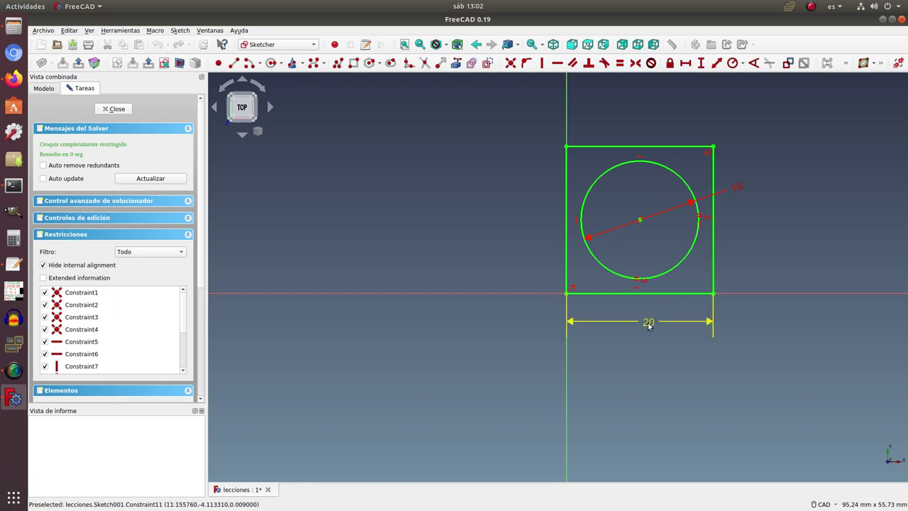
left_click_drag(648, 325, 648, 323)
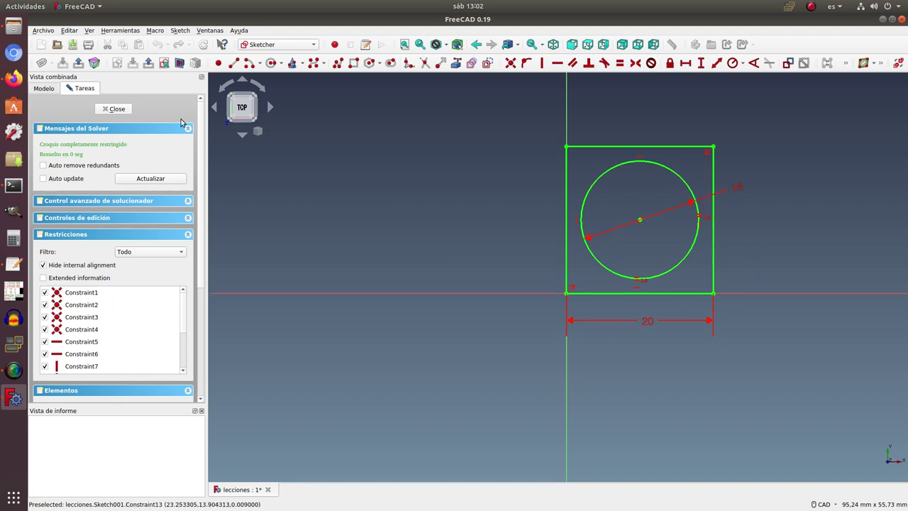
Uncheck 'Ocultar unidades de longitud de base' in Croquizador > Mostrar preferences and apply.
left_click(68, 31)
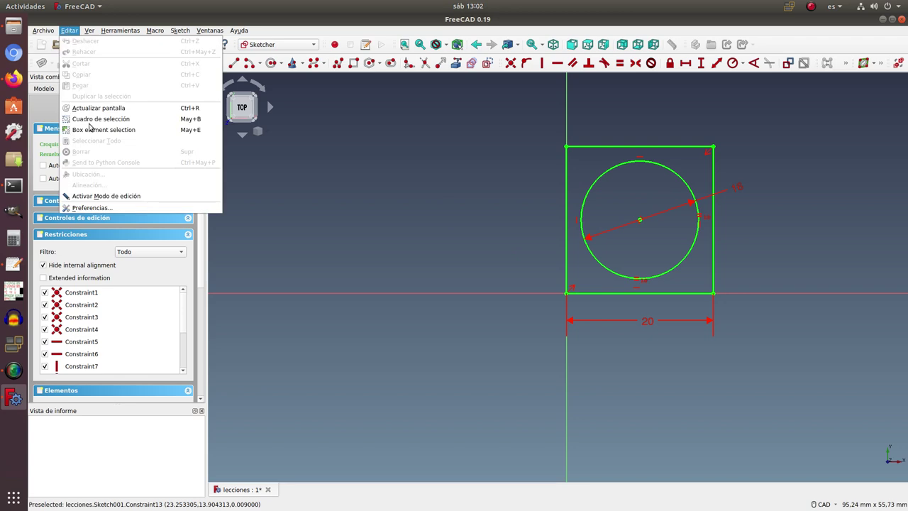
left_click(114, 209)
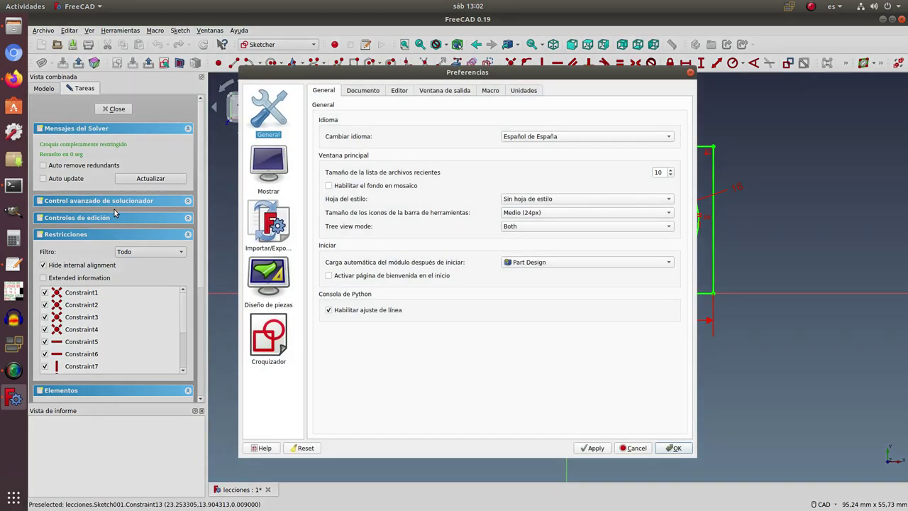
left_click(270, 346)
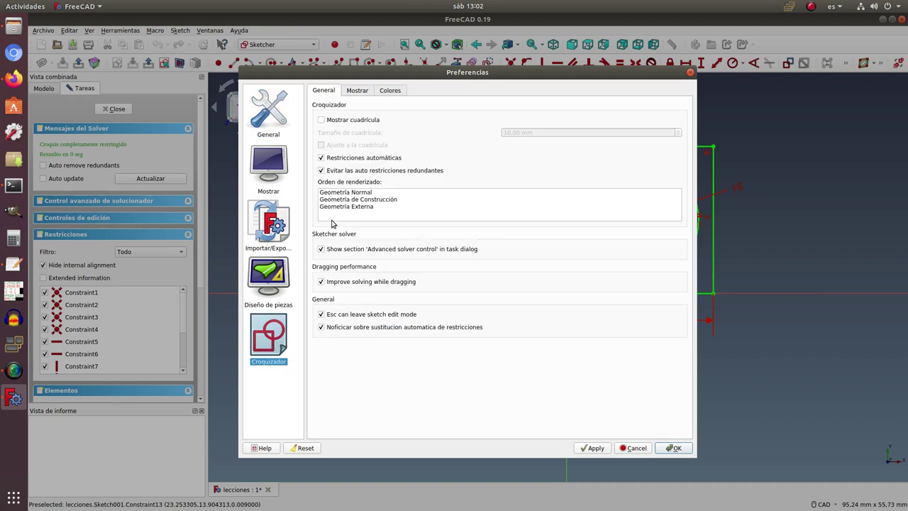
left_click(358, 90)
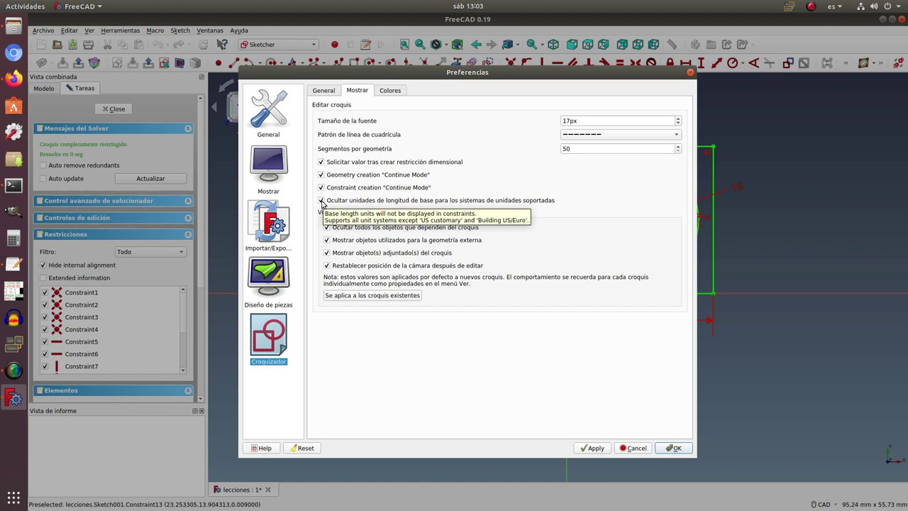
left_click(321, 202)
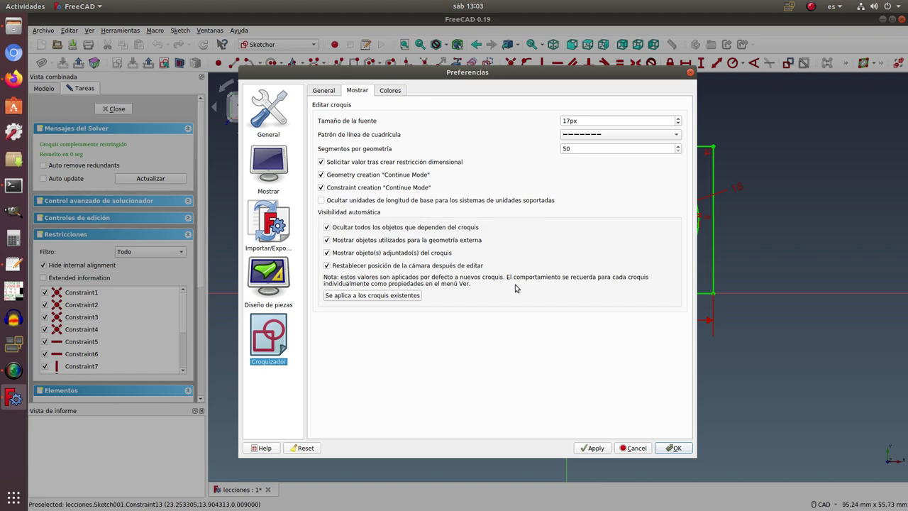
left_click(592, 446)
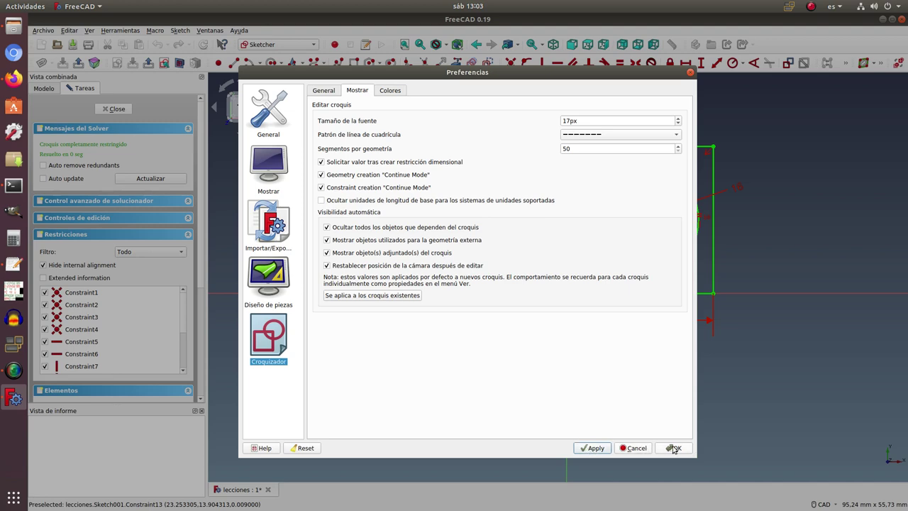
left_click(674, 447)
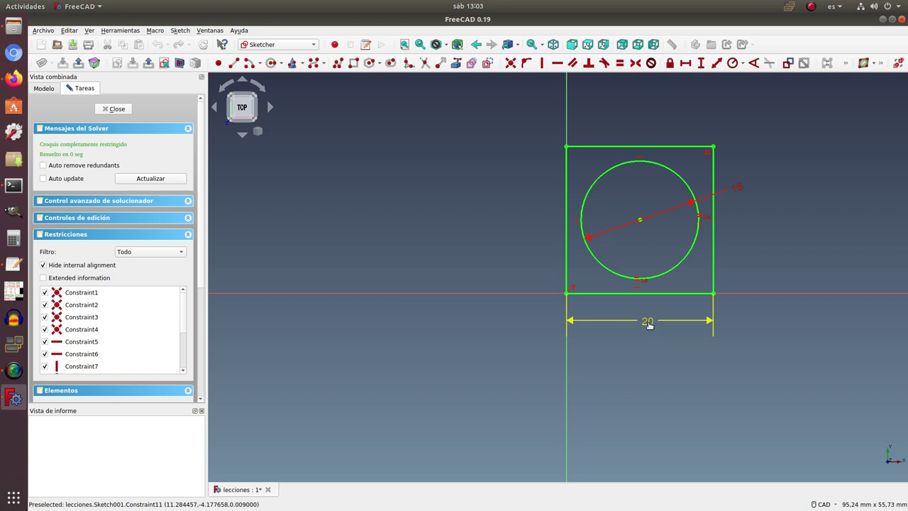
Nudge the 20 dimension so the labels redraw as 20 mm and 16 mm.
mouse_move(649, 324)
left_mouse_down()
mouse_move(636, 325)
mouse_move(648, 320)
left_mouse_up()
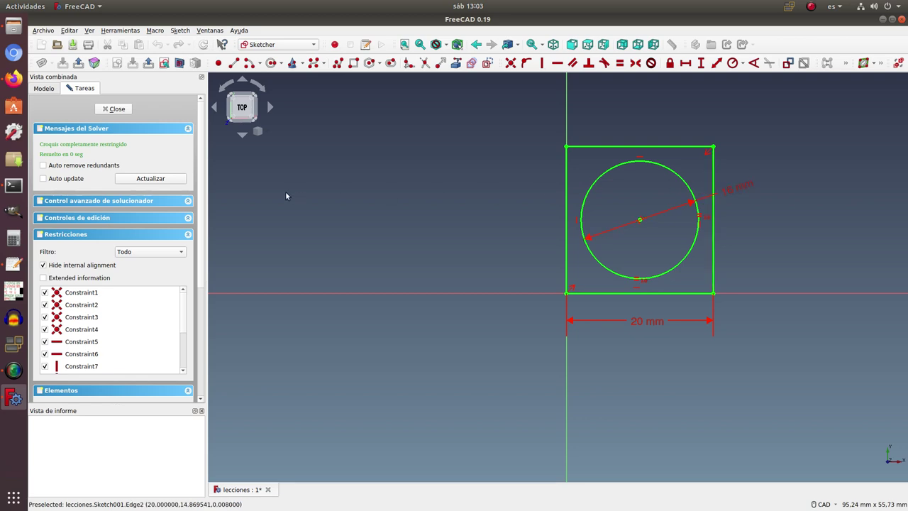
Re-check 'Ocultar unidades de longitud de base' in the Sketcher display preferences and apply.
left_click(68, 31)
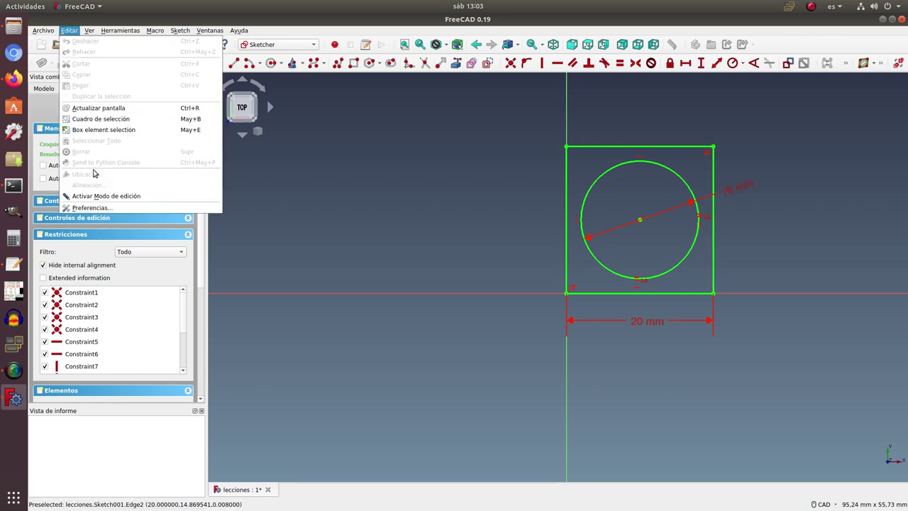
left_click(90, 208)
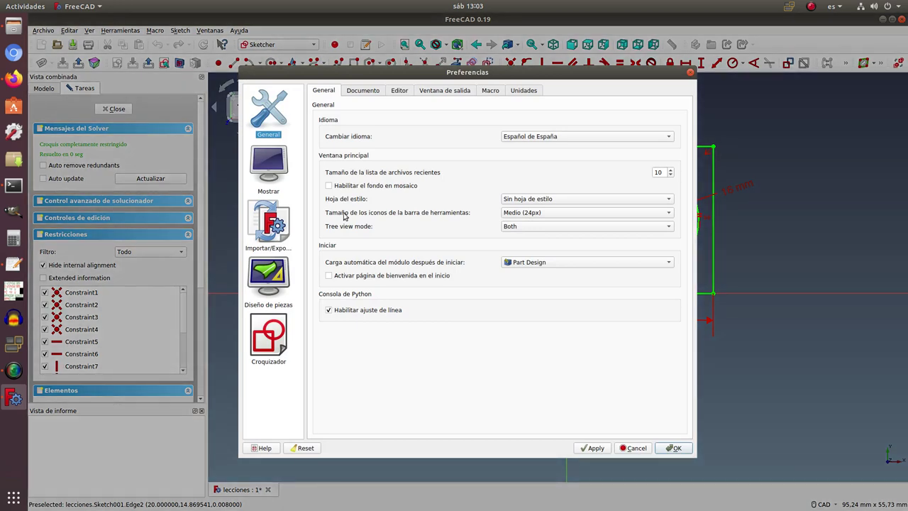
left_click(278, 337)
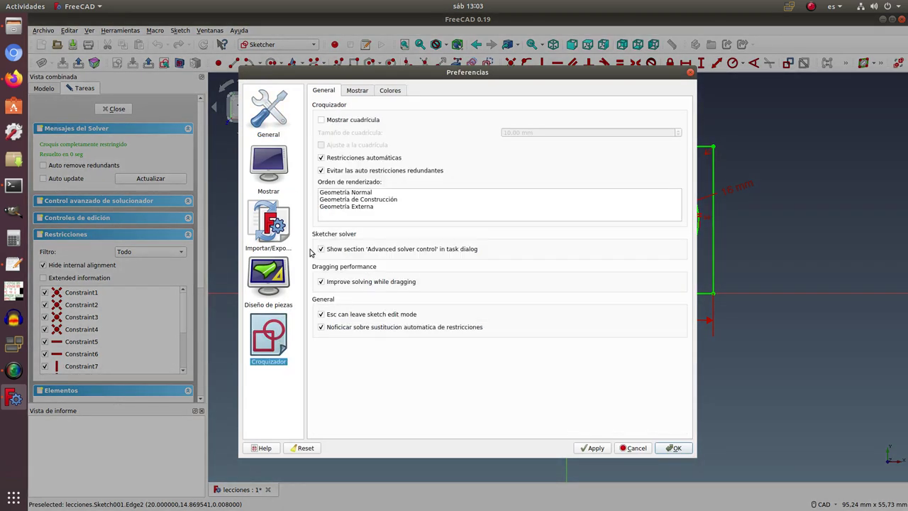
left_click(358, 91)
left_click(321, 200)
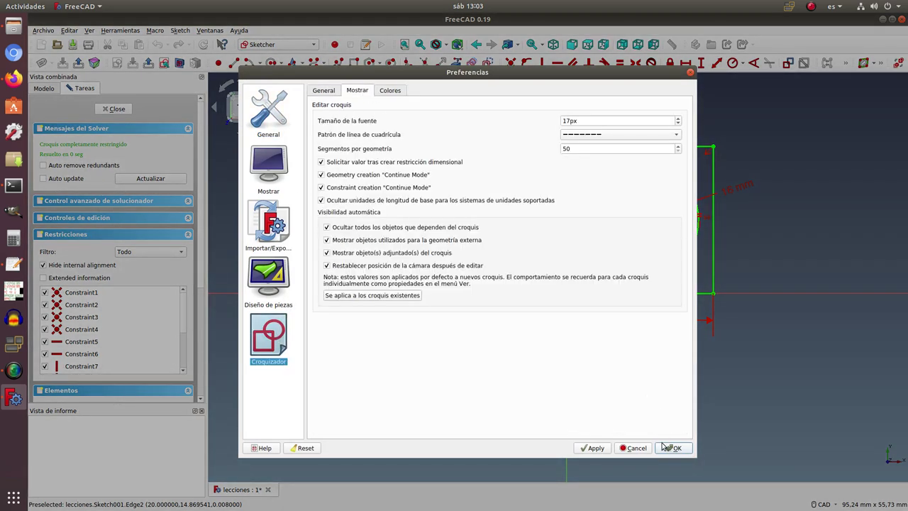
left_click(600, 450)
left_click(663, 447)
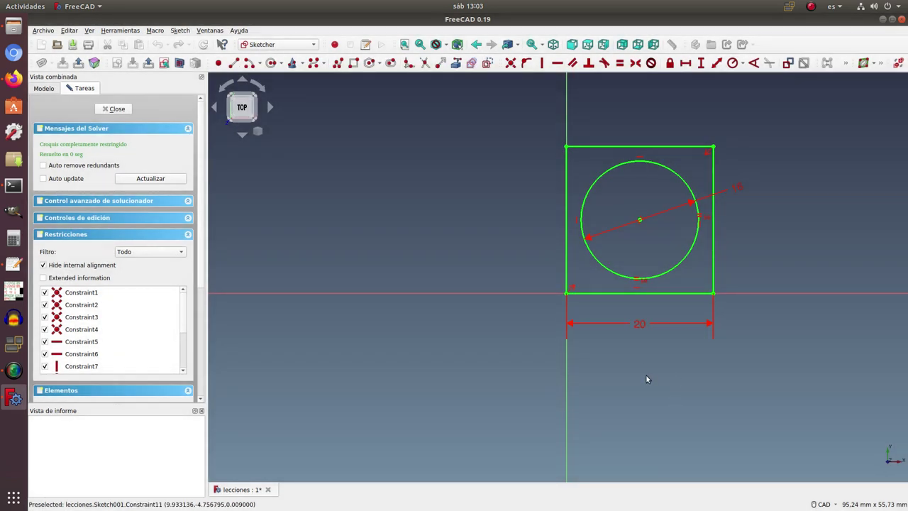
Close Sketch001 and make the Fusion body visible again.
left_click(118, 108)
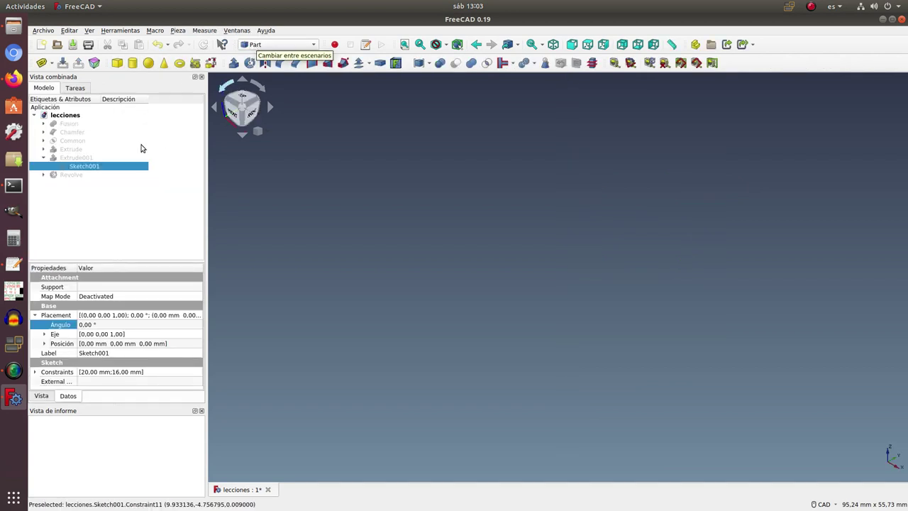
left_click(42, 158)
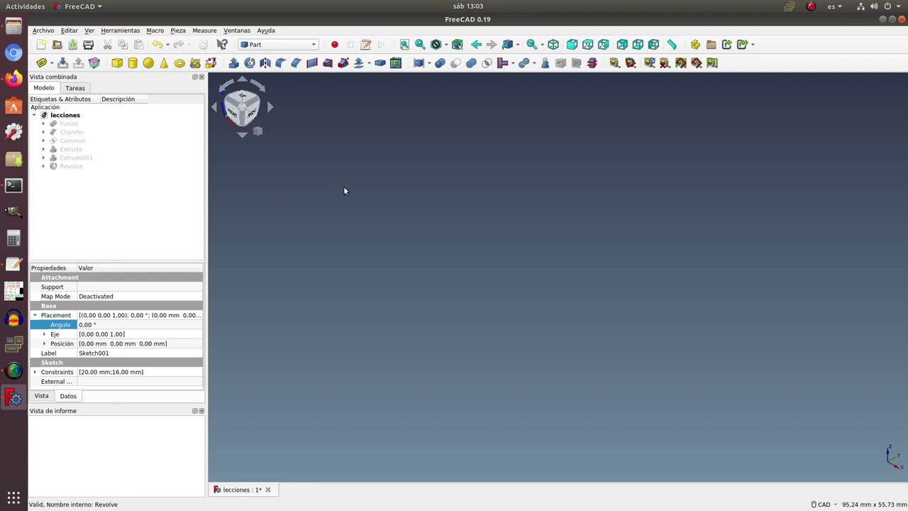
left_click(68, 124)
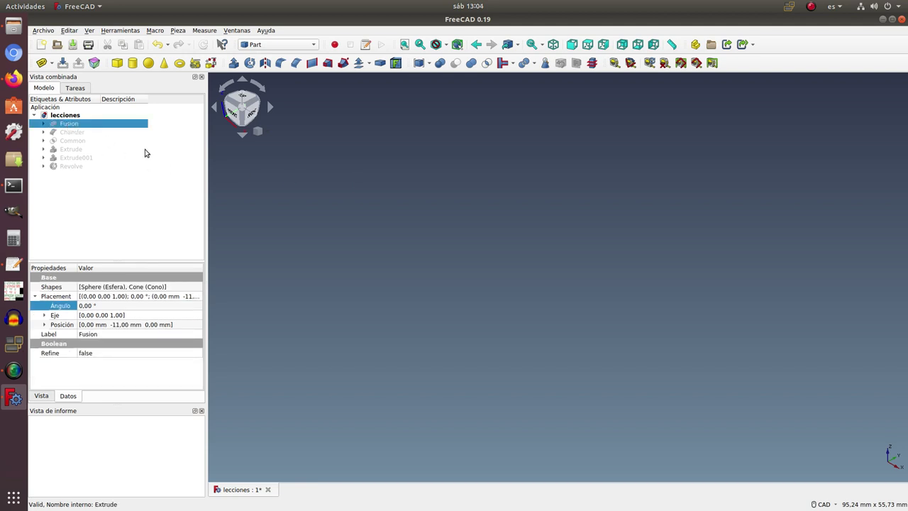
key("space")
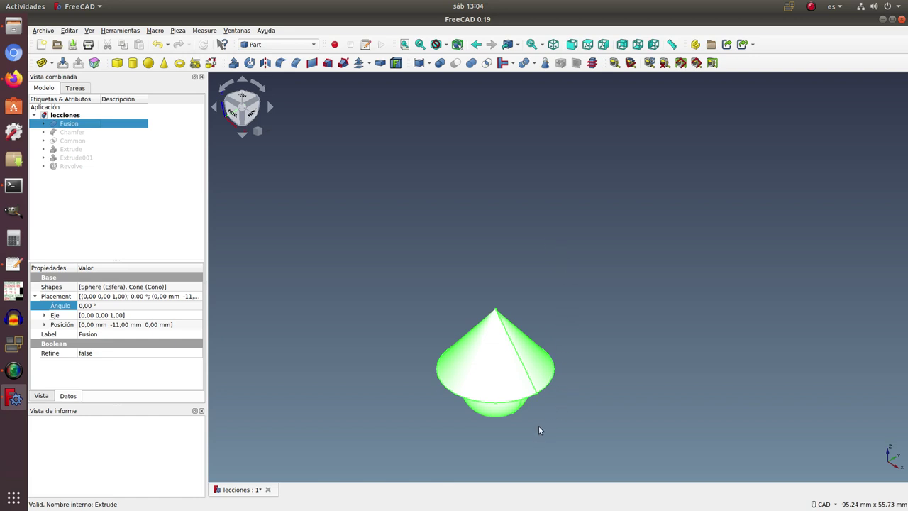
Reselect Fusion and review its Vista and Datos properties.
scroll(494, 157, "down", 3)
scroll(525, 287, "up", 3)
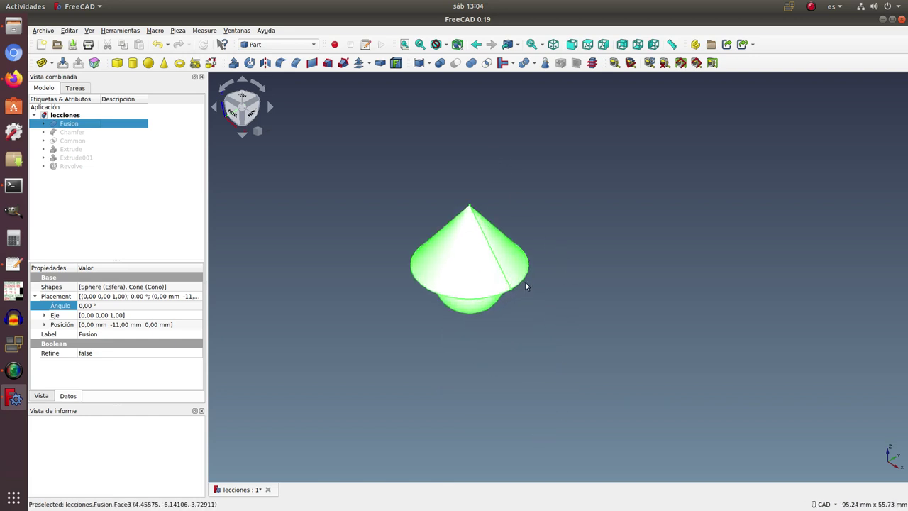
scroll(526, 286, "up", 1)
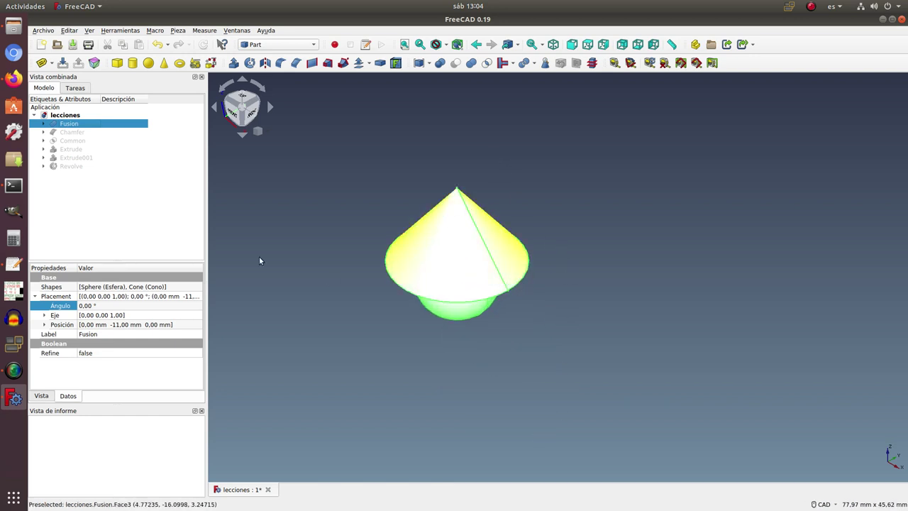
left_click(380, 173)
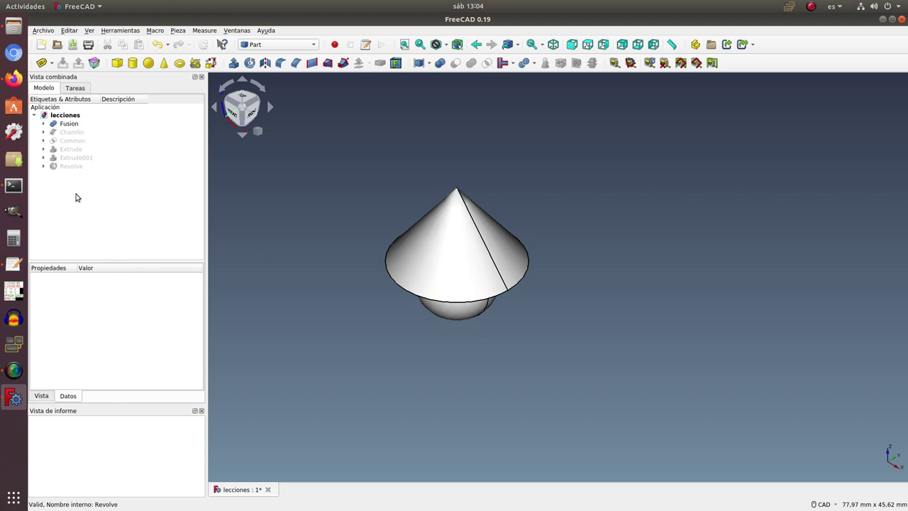
left_click(72, 125)
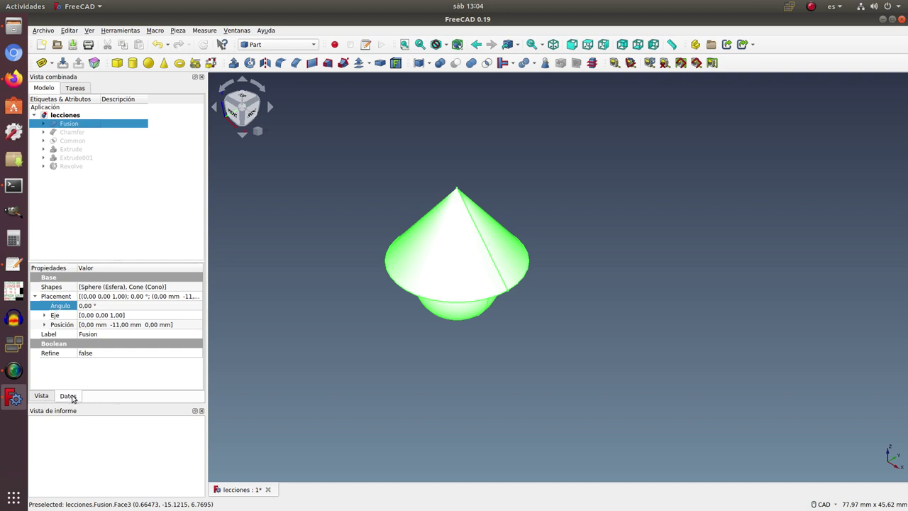
left_click(45, 396)
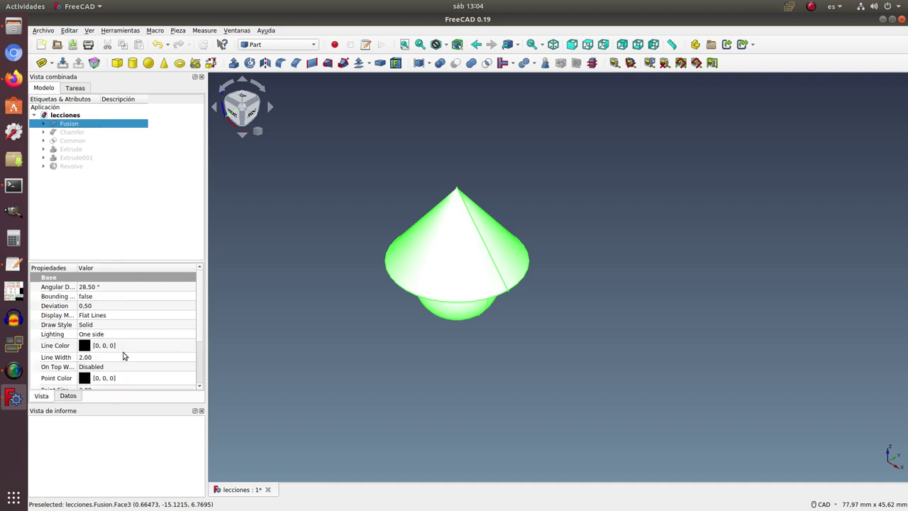
left_click(68, 396)
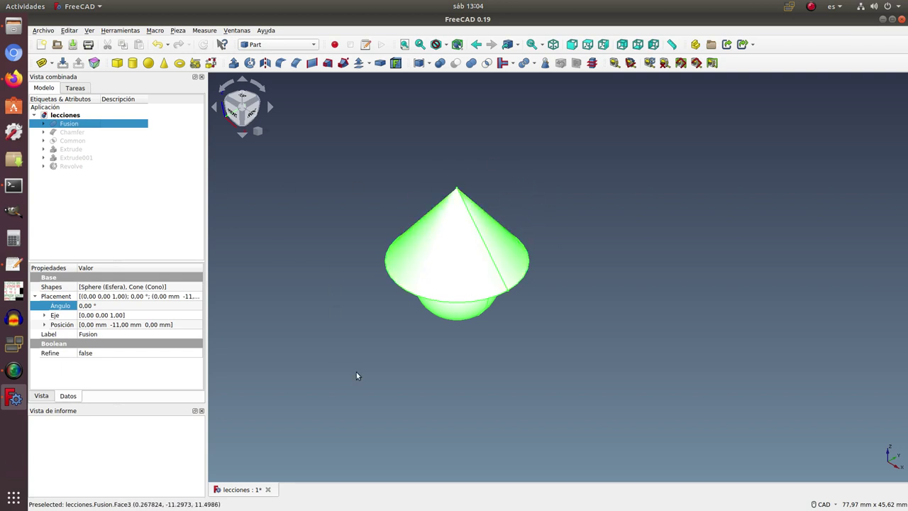
Change Fusion's Placement x position from 20 mm to 1 mm, giving 1, -11, 0 mm.
left_click(45, 326)
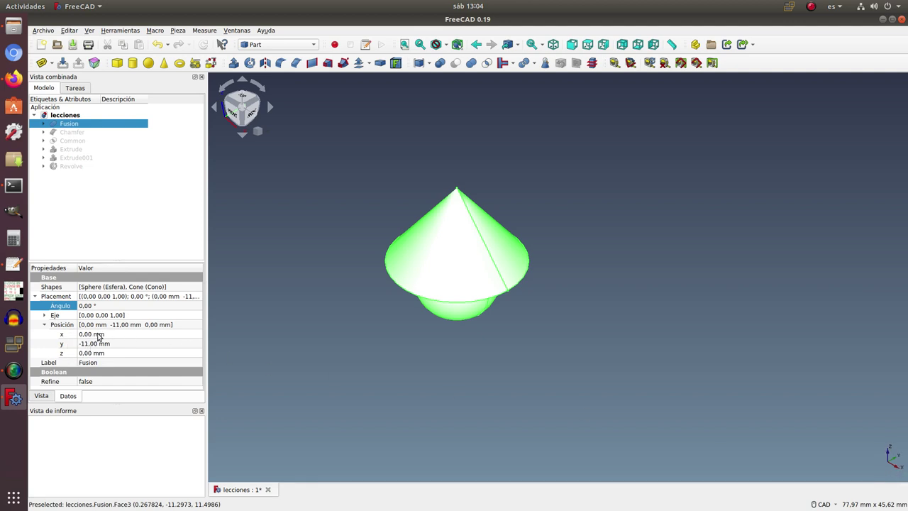
left_click(99, 335)
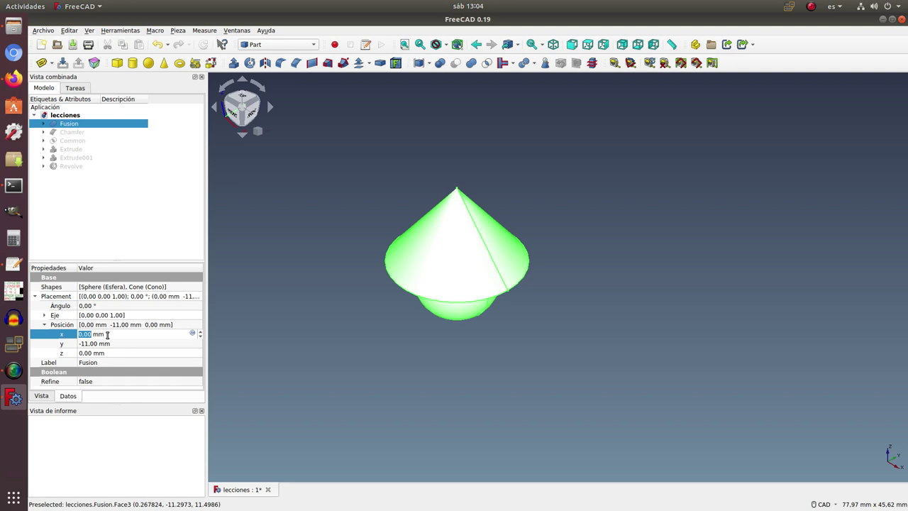
type("20")
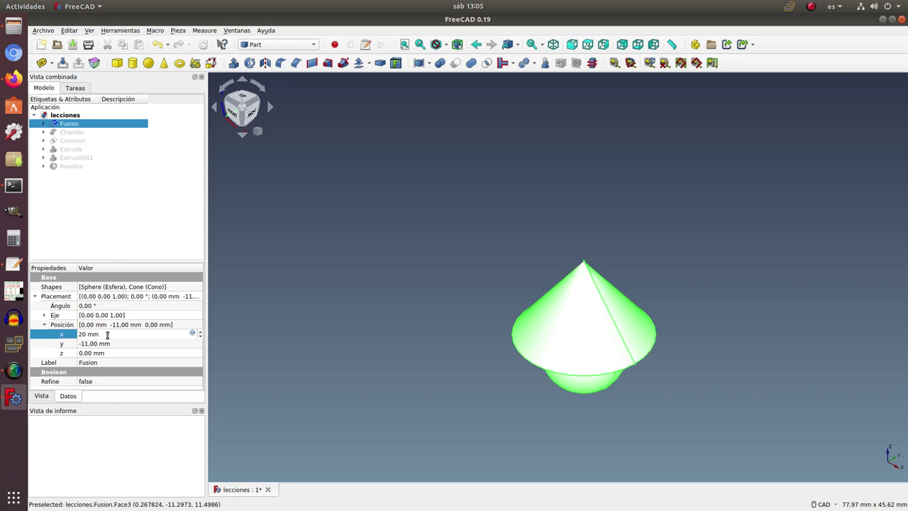
key("Return")
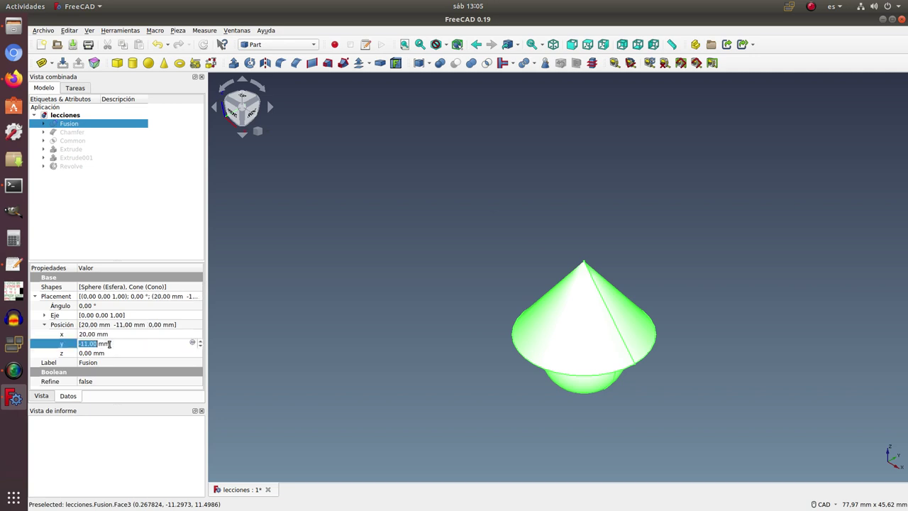
type("0")
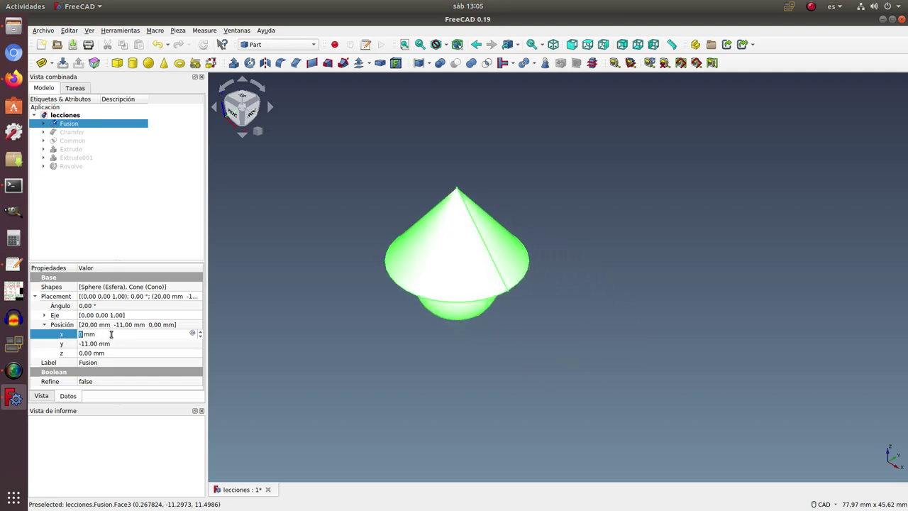
type("1")
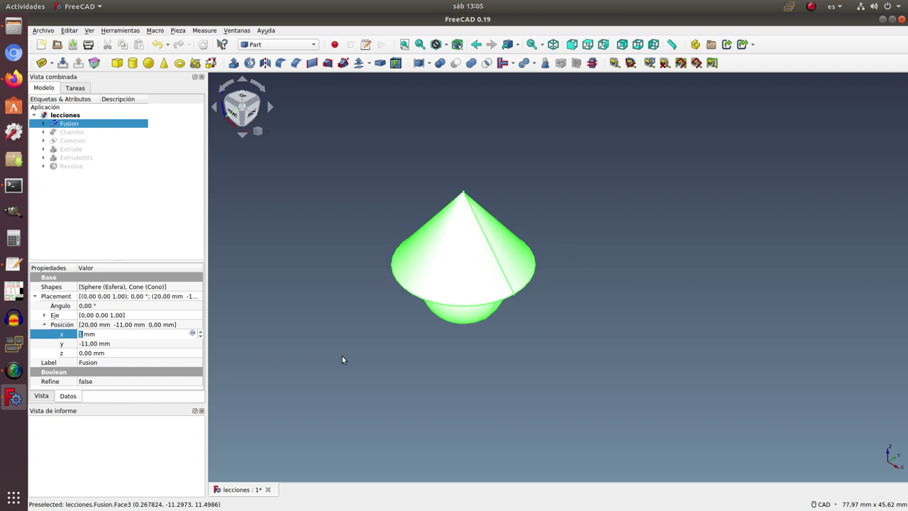
left_click(342, 356)
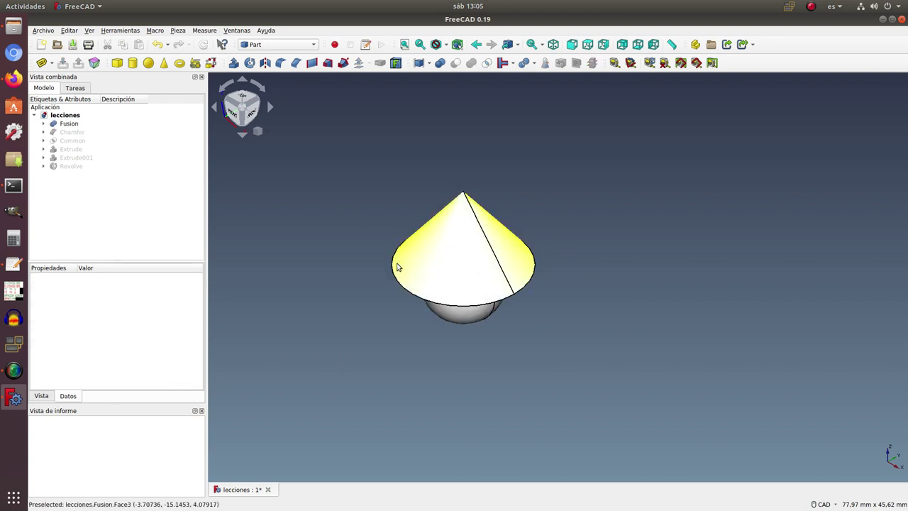
left_click(68, 123)
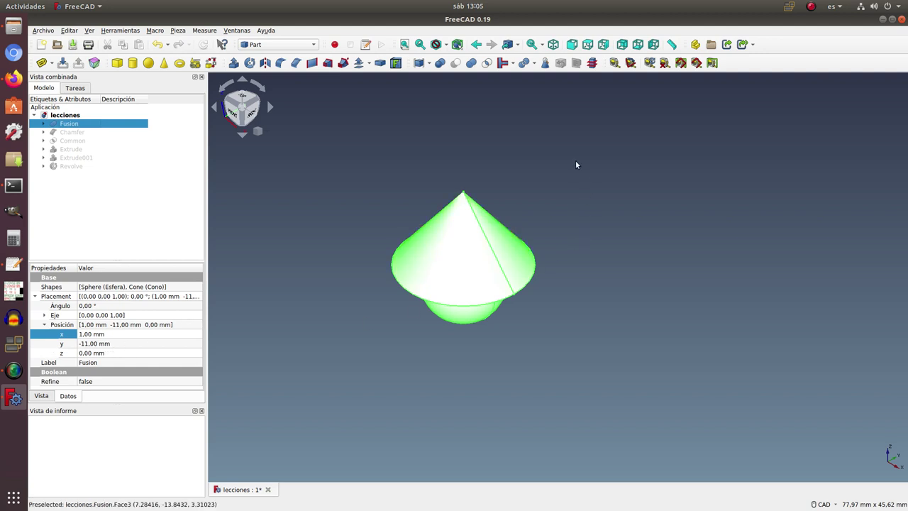
left_click(44, 325)
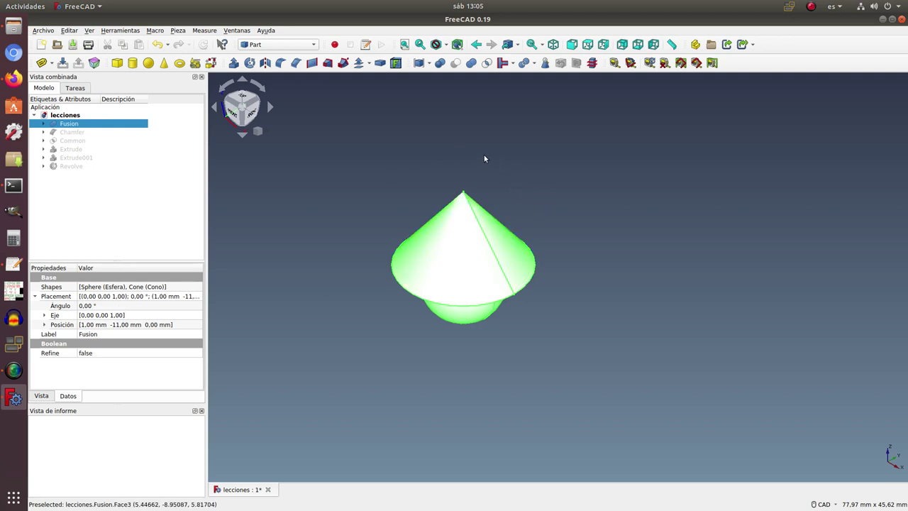
left_click(44, 316)
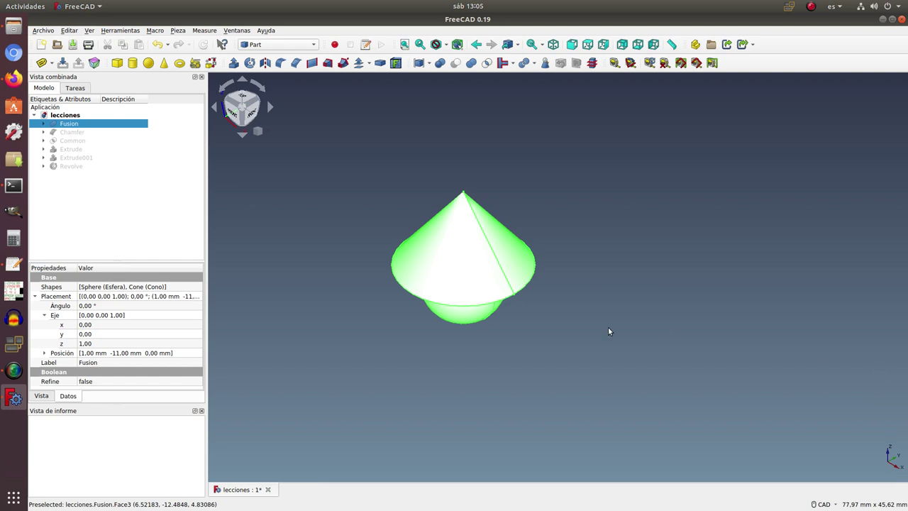
left_click(103, 305)
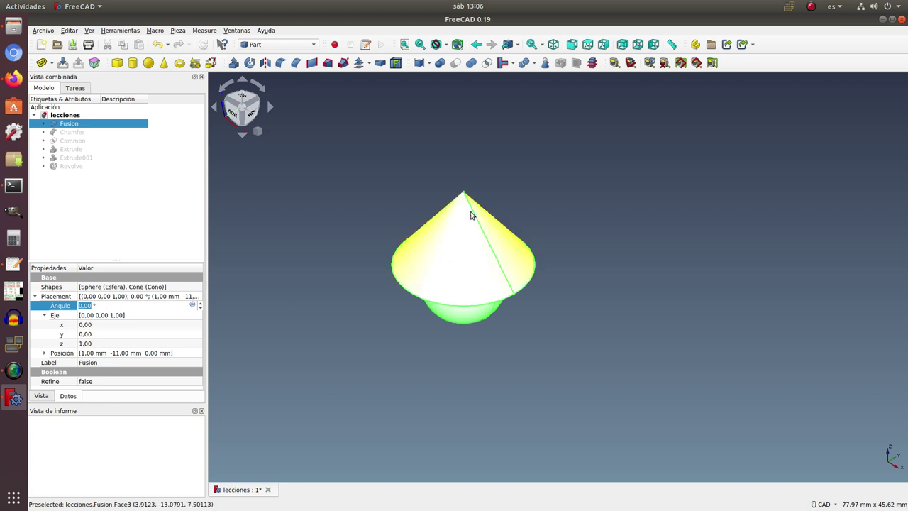
left_click(575, 189)
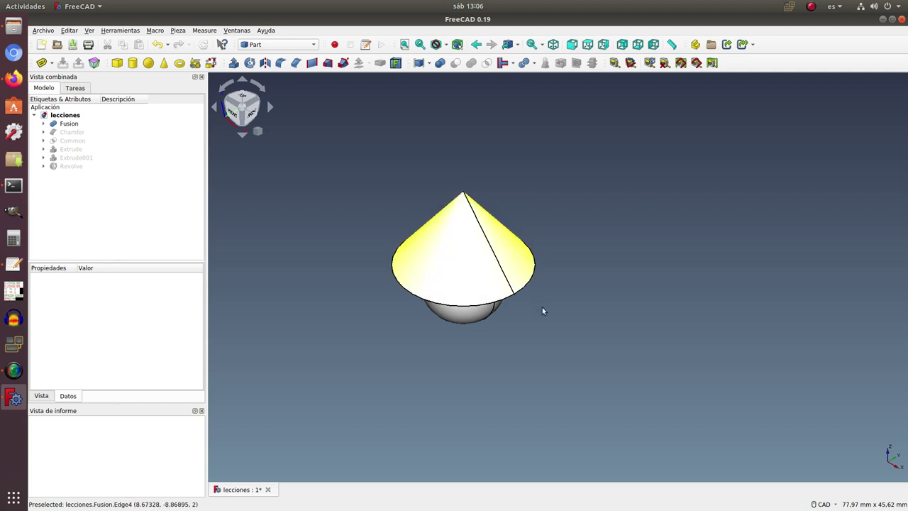
Select the Fusion body and start editing its Ángulo rotation value in the Data tab.
middle_click_drag(558, 338, 515, 297)
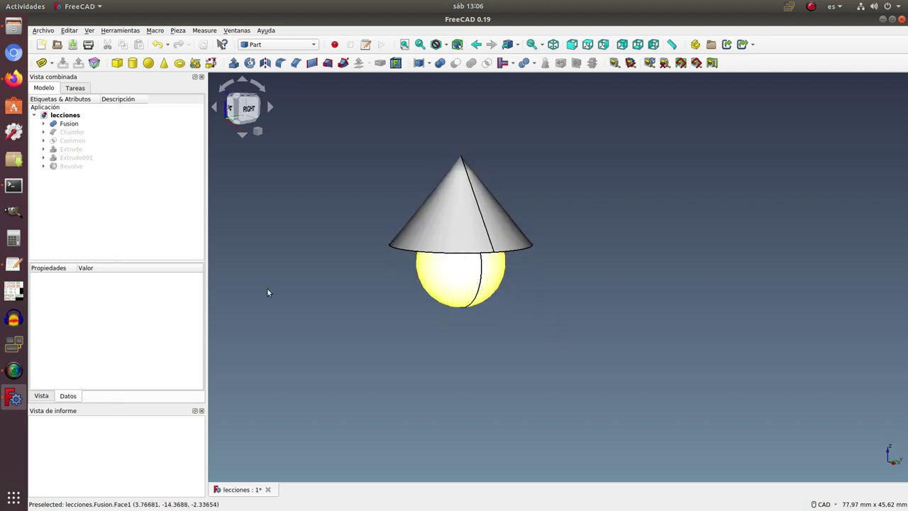
left_click(68, 125)
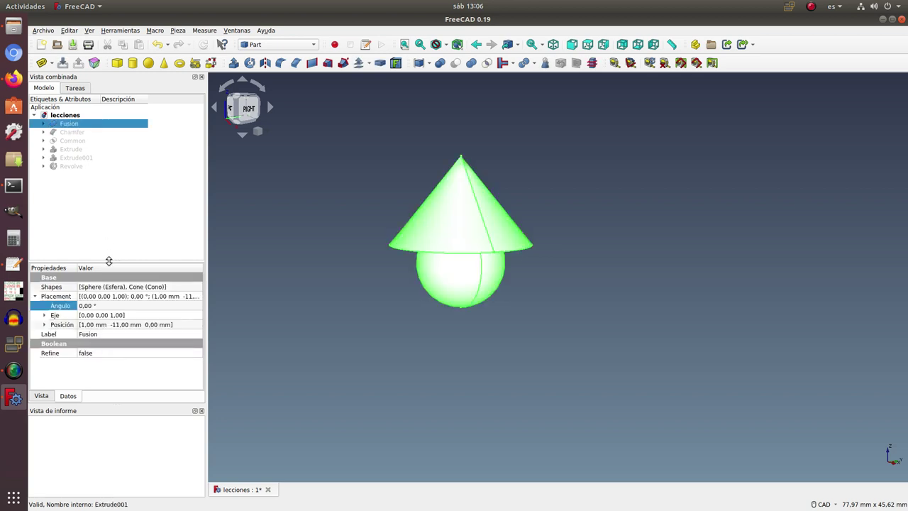
left_click(111, 306)
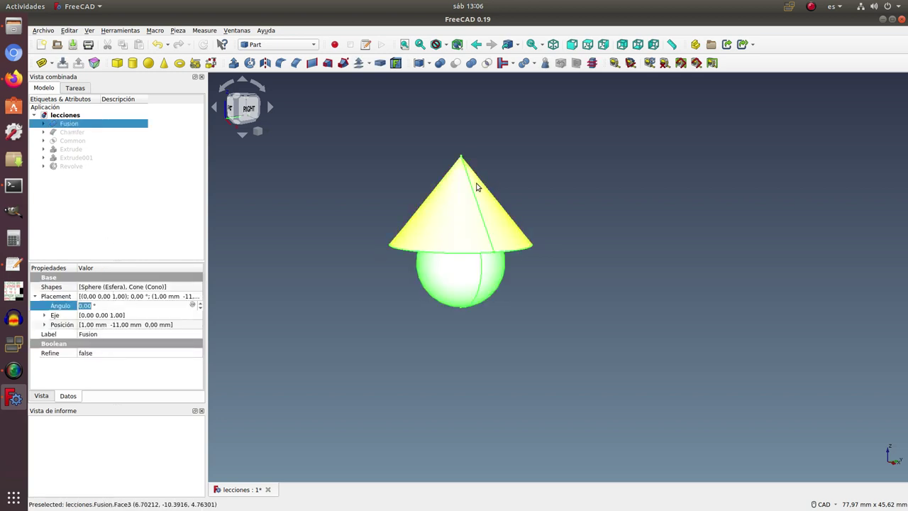
left_click(129, 306)
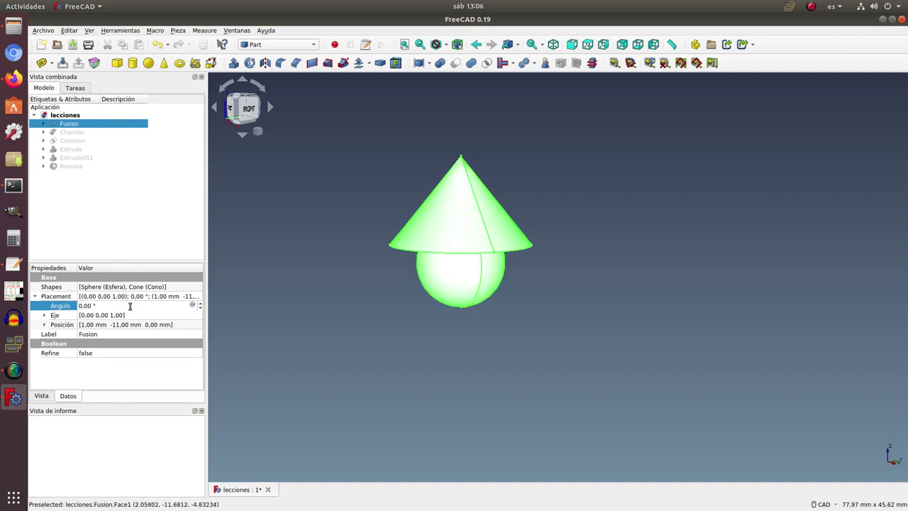
Expand the Eje rotation axis into its x, y and z components, currently 0, 0, 1.
scroll(133, 305, "up", 4)
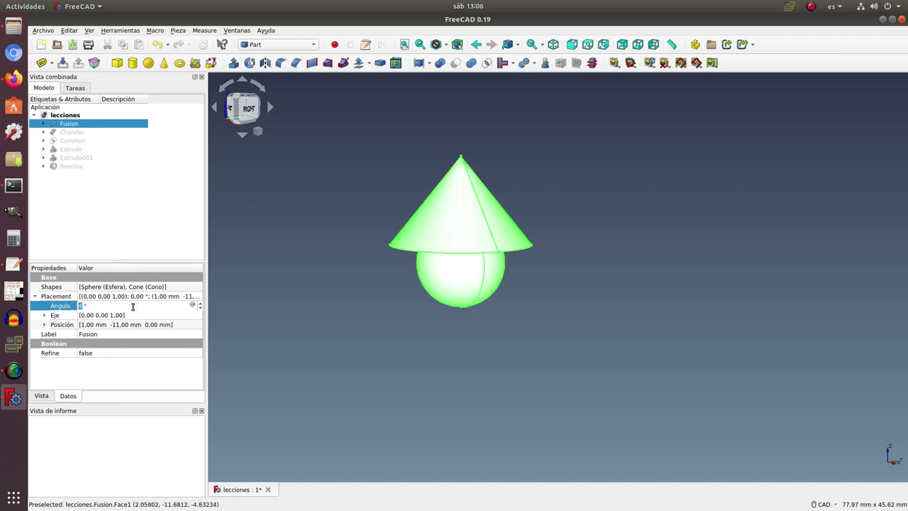
scroll(133, 306, "up", 4)
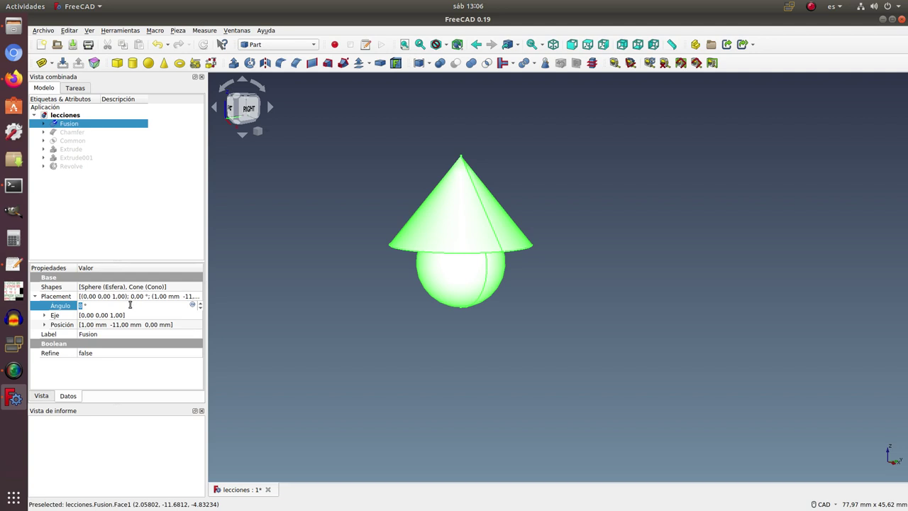
scroll(133, 304, "up", 2)
scroll(132, 304, "up", 2)
scroll(131, 305, "up", 2)
scroll(131, 305, "up", 2)
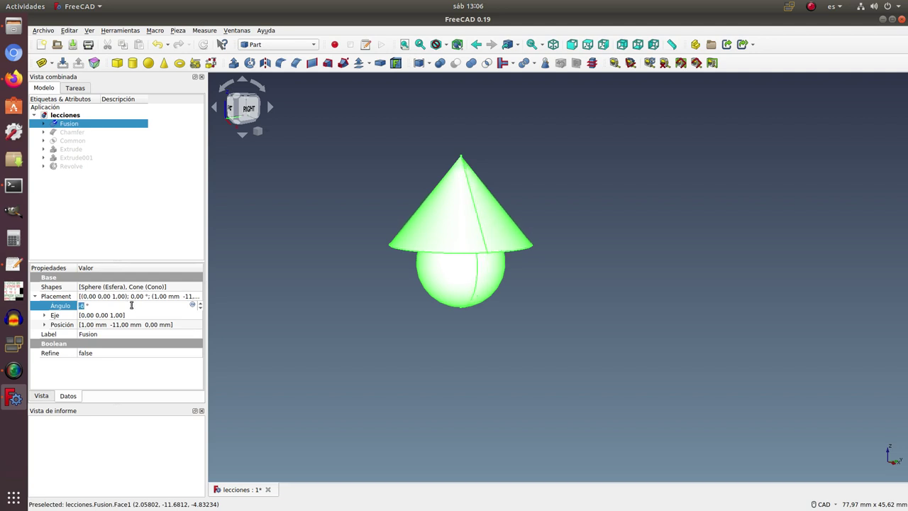
scroll(131, 305, "up", 2)
scroll(131, 305, "up", 1)
scroll(132, 305, "up", 2)
scroll(132, 305, "up", 2)
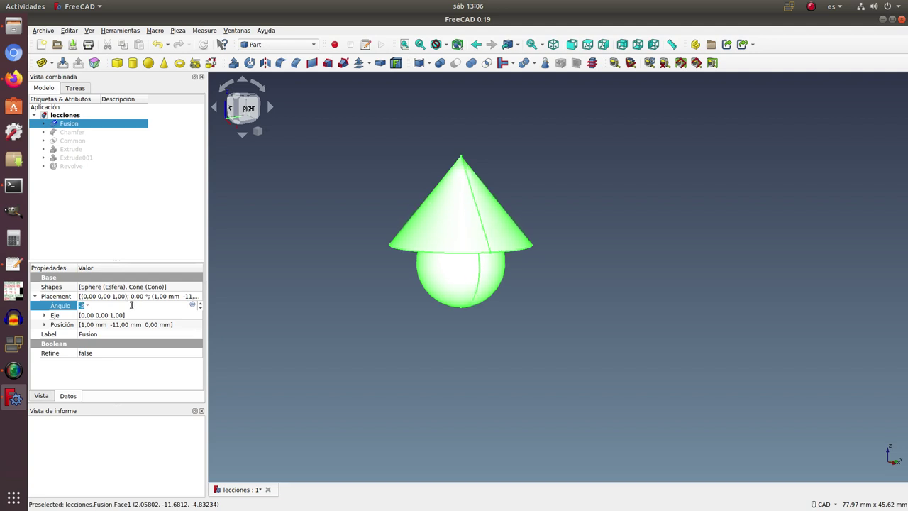
scroll(131, 305, "up", 1)
scroll(131, 305, "up", 2)
scroll(132, 305, "up", 1)
scroll(131, 305, "up", 1)
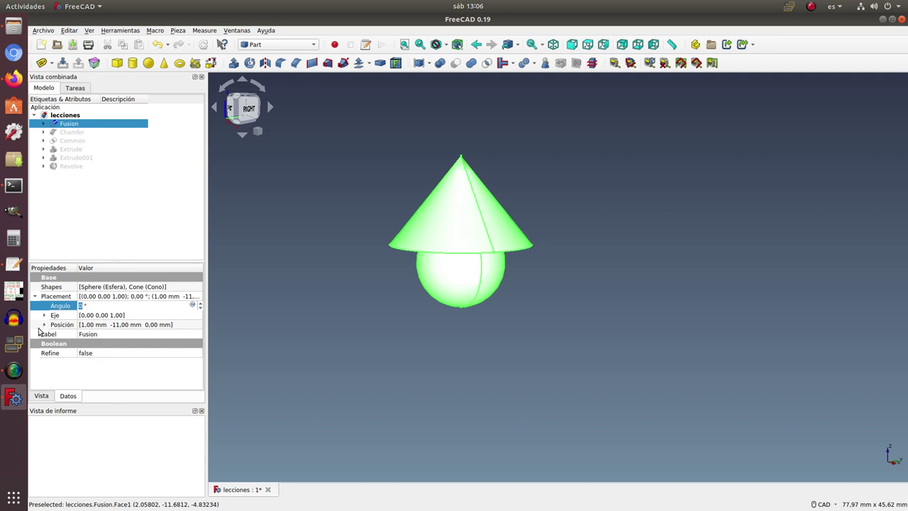
left_click(45, 316)
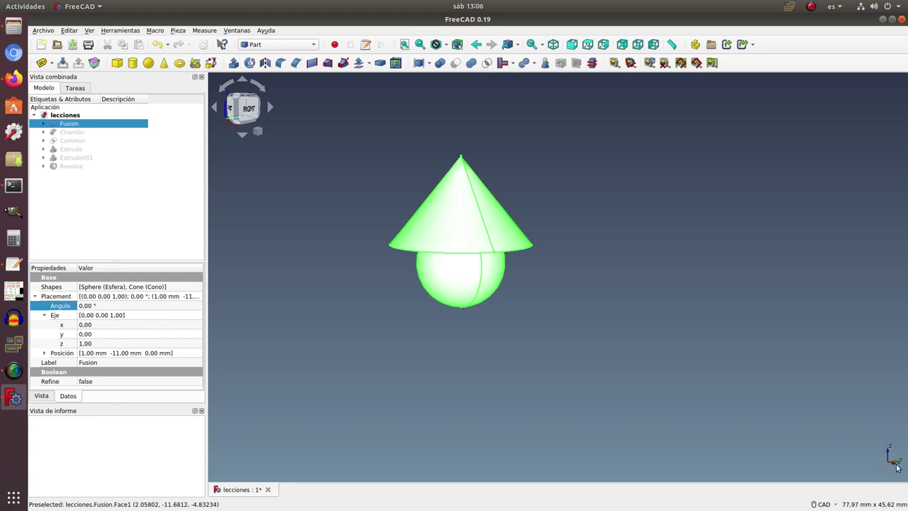
Set the rotation axis y component to 1 and try the Ángulo spin box.
left_click(98, 344)
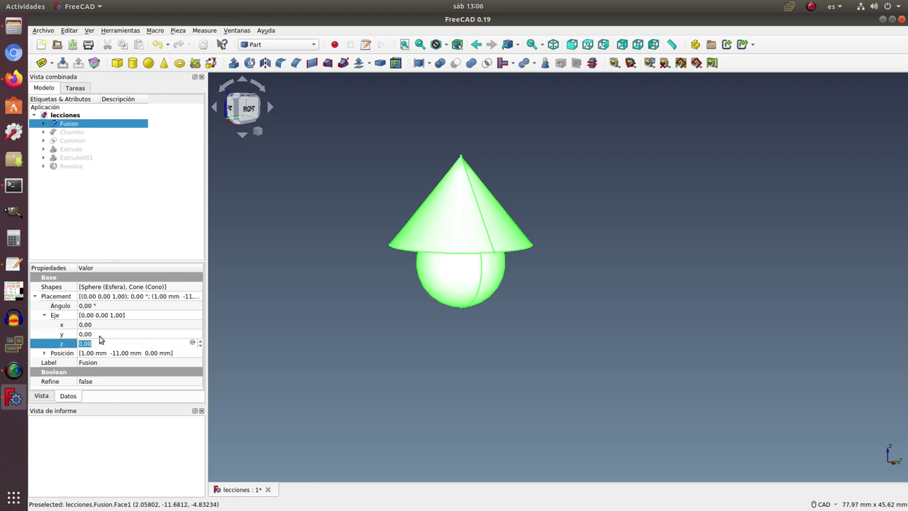
left_click(101, 334)
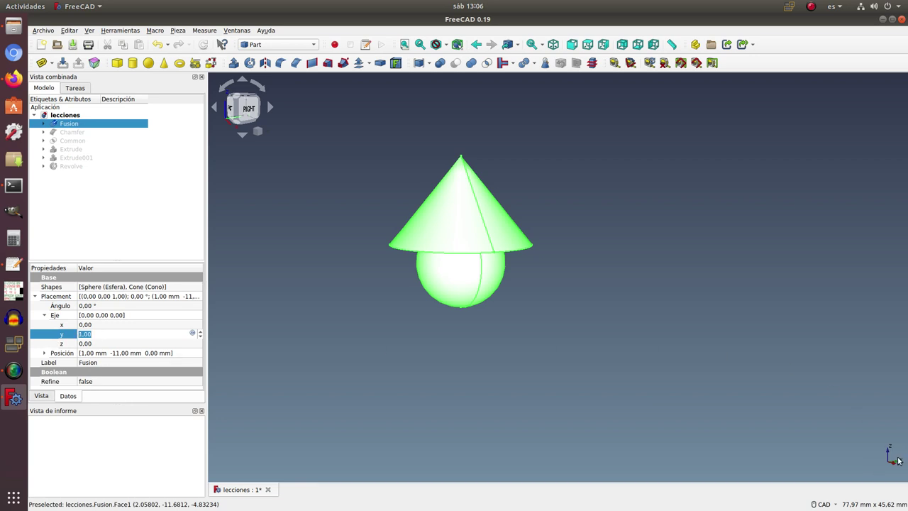
left_click(130, 306)
left_click(130, 306)
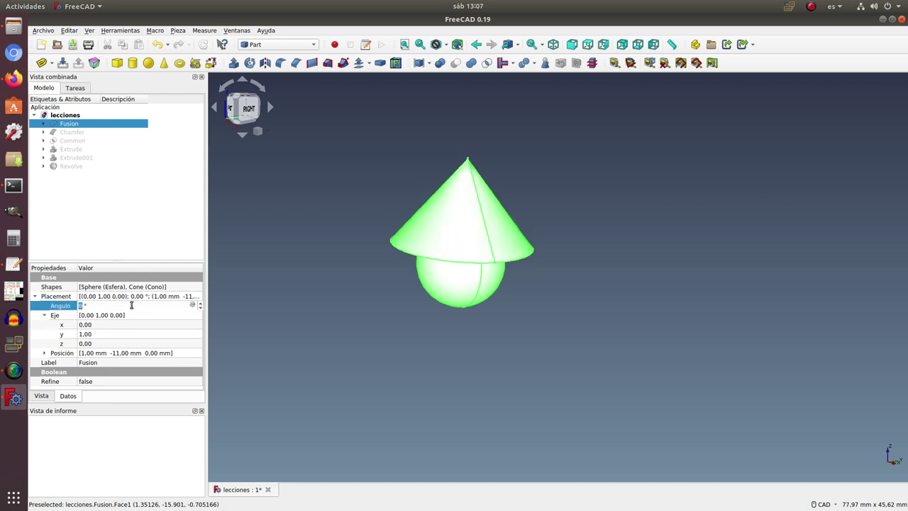
scroll(132, 305, "down", 13)
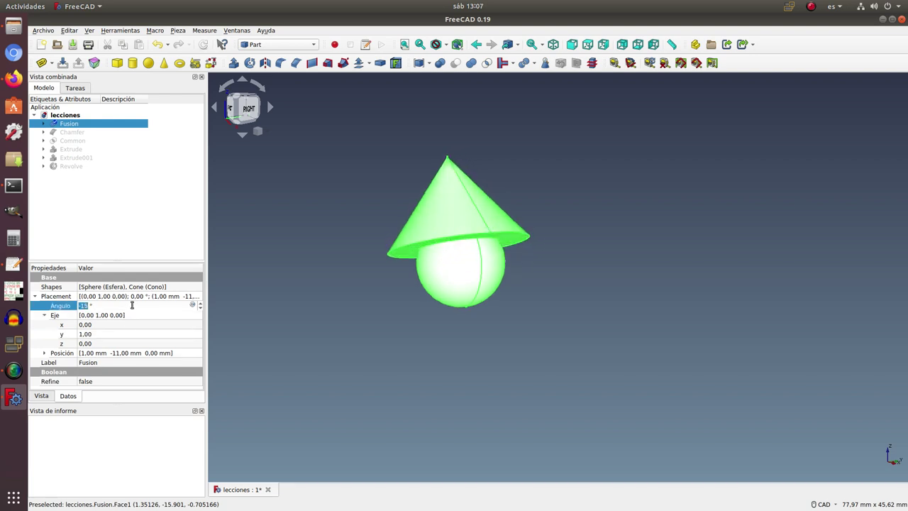
scroll(132, 305, "up", 6)
scroll(132, 305, "up", 5)
scroll(132, 306, "up", 4)
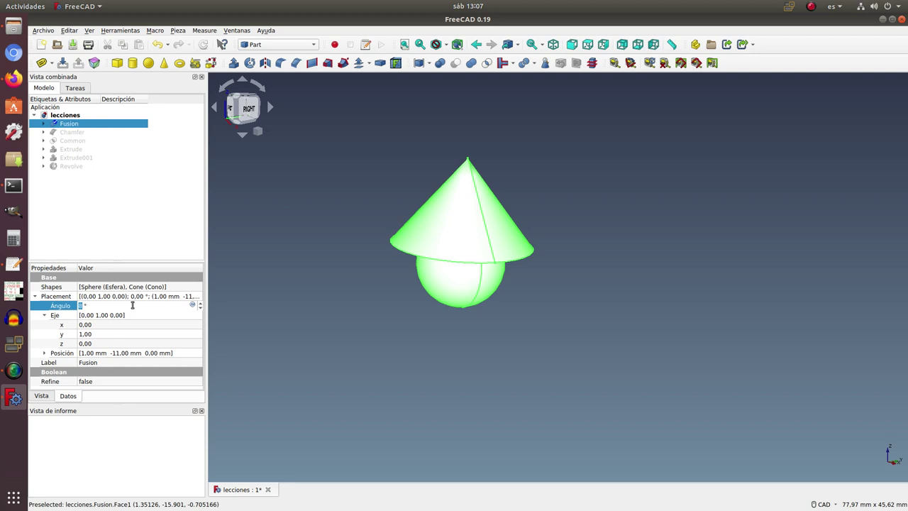
scroll(132, 305, "up", 2)
scroll(132, 305, "up", 1)
scroll(132, 305, "up", 2)
scroll(132, 305, "up", 1)
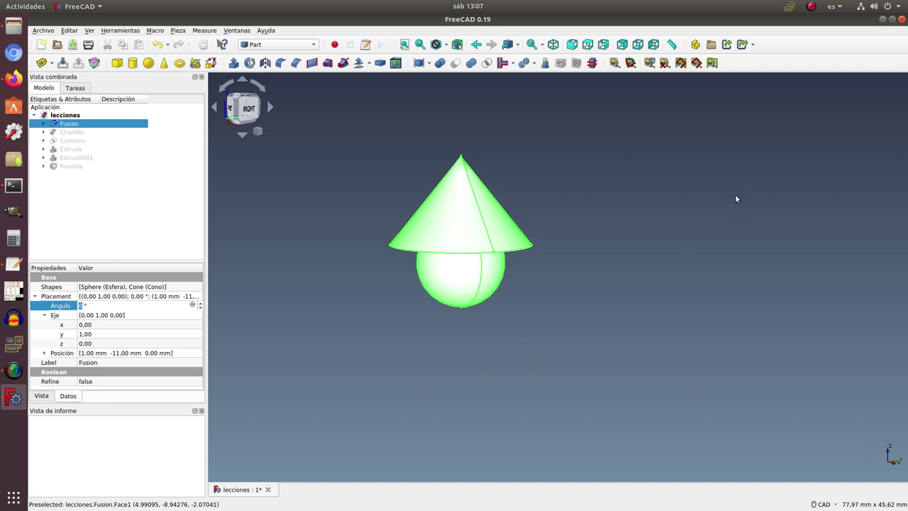
Set the axis z component to 1, return Ángulo to 0, and deselect the Fusion.
left_click(98, 344)
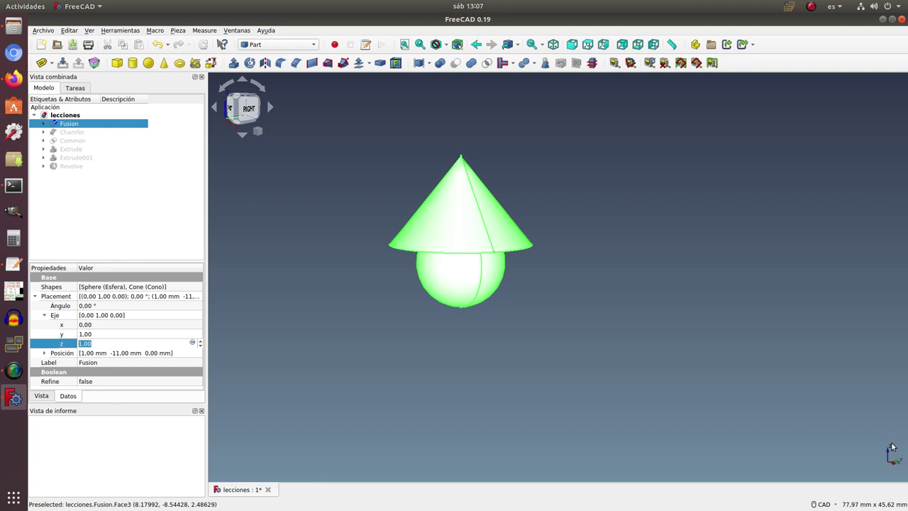
left_click(132, 304)
scroll(132, 304, "up", 5)
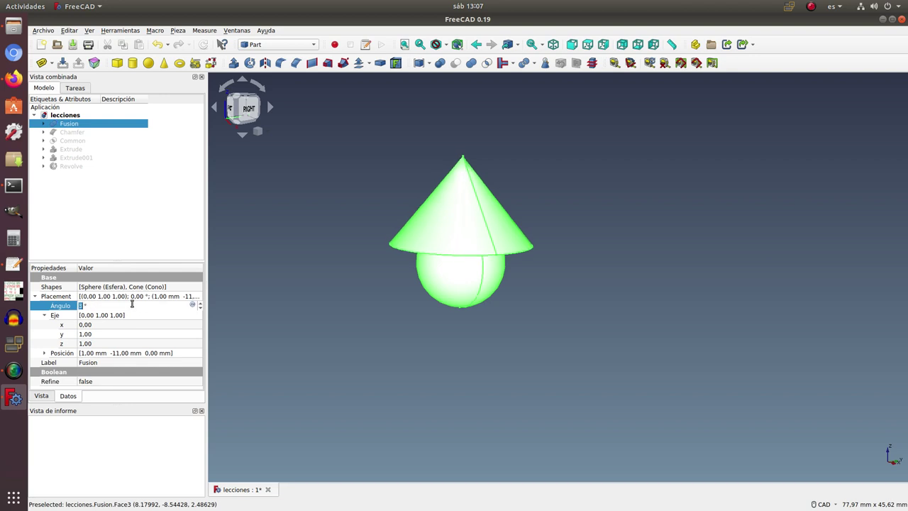
scroll(132, 304, "up", 5)
scroll(140, 304, "up", 4)
scroll(140, 304, "up", 6)
scroll(139, 303, "up", 5)
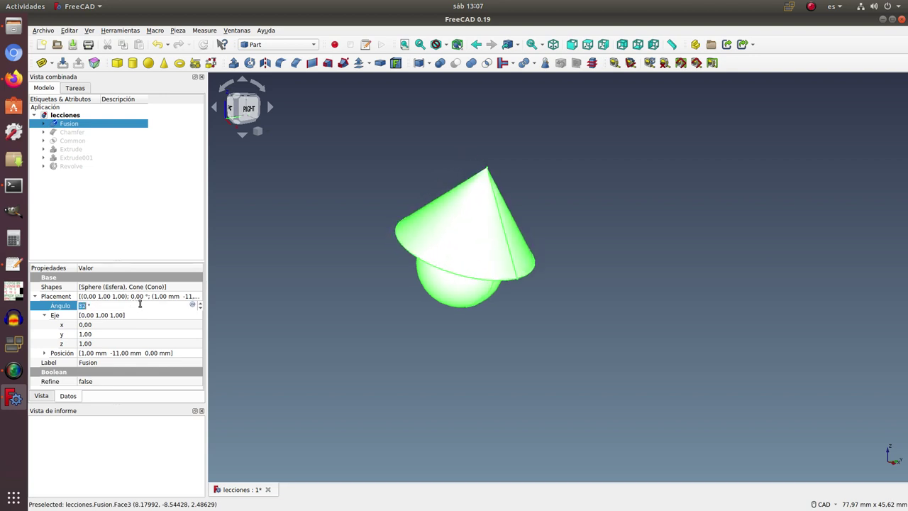
scroll(139, 304, "up", 5)
scroll(140, 304, "up", 5)
scroll(139, 304, "up", 5)
scroll(139, 304, "down", 10)
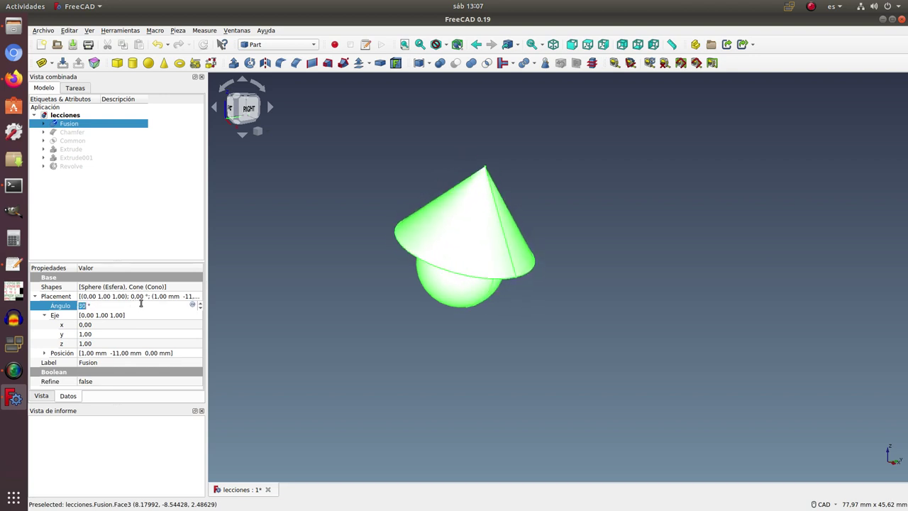
scroll(139, 304, "down", 10)
scroll(139, 304, "down", 5)
scroll(140, 303, "down", 5)
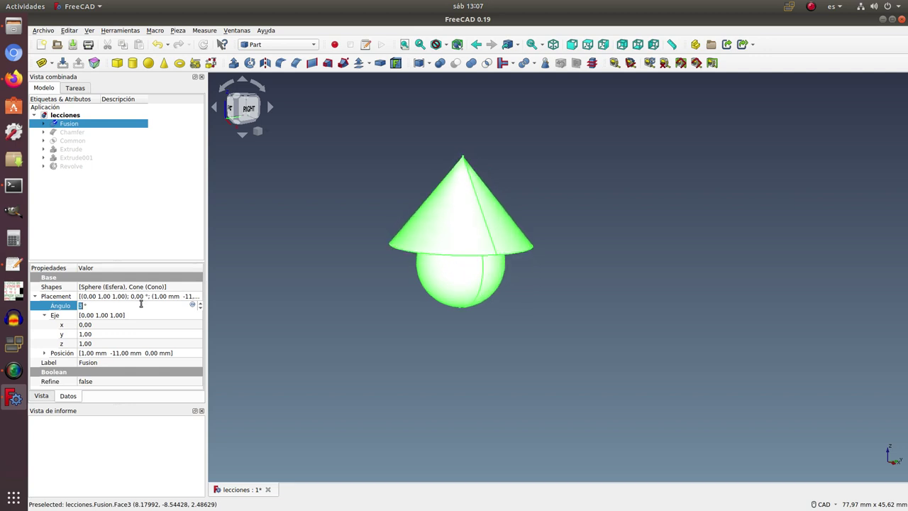
type("0")
left_click(339, 306)
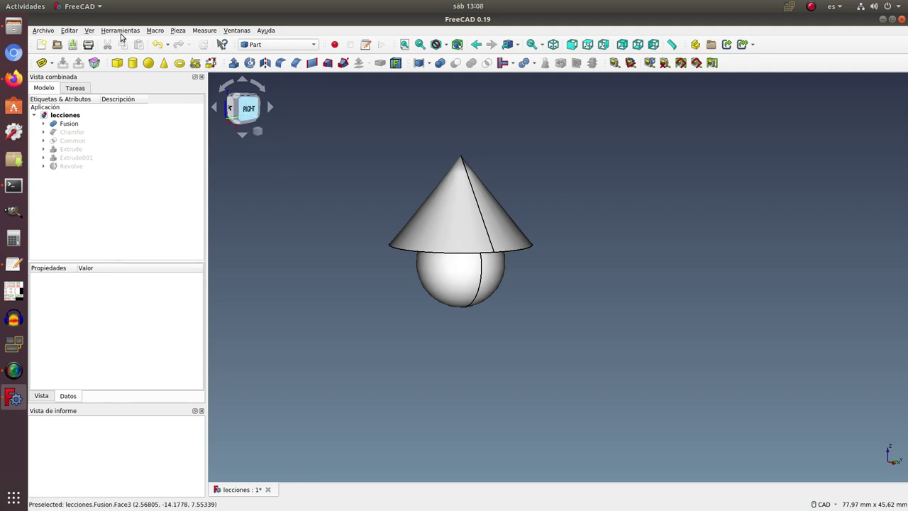
Turn on the axis cross from the Ver menu and orbit to an oblique view of the cone and sphere.
left_click(86, 33)
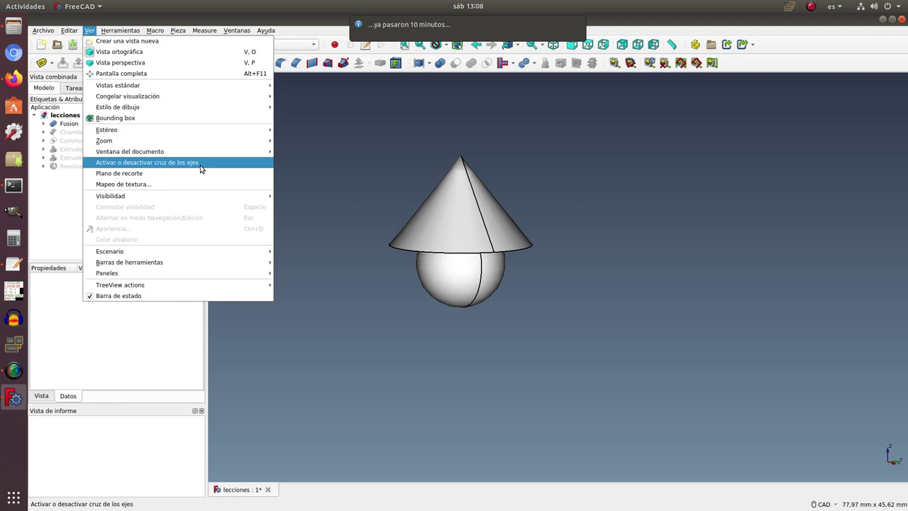
left_click(201, 170)
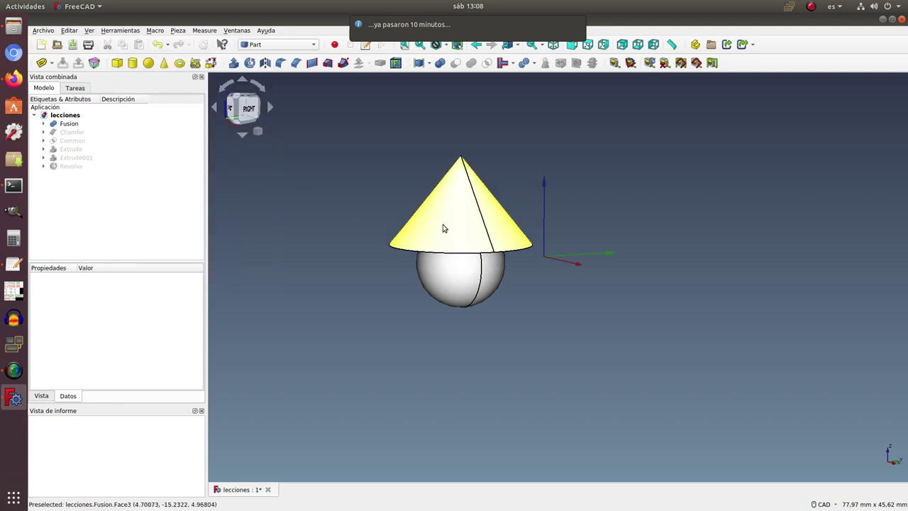
mouse_move(671, 199)
middle_mouse_down()
mouse_move(636, 229)
mouse_move(645, 194)
middle_mouse_up()
mouse_move(750, 366)
middle_mouse_down()
mouse_move(823, 407)
mouse_move(888, 472)
middle_mouse_up()
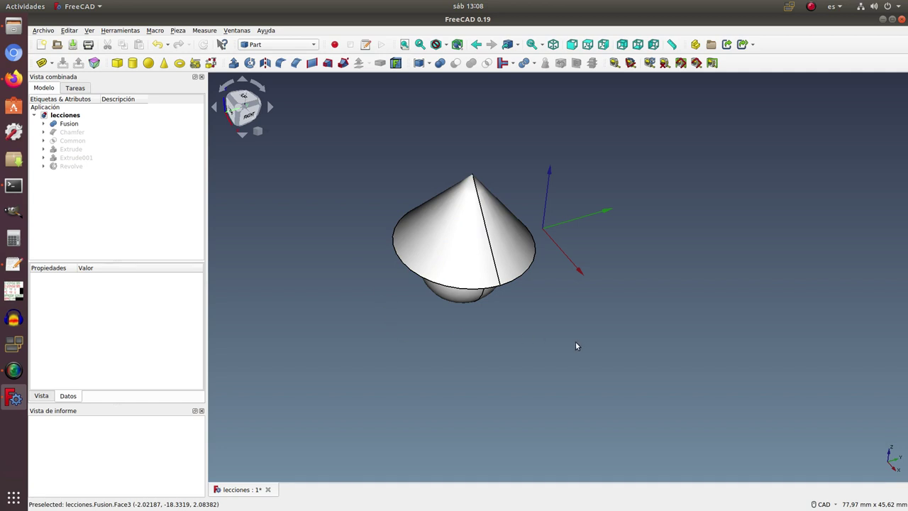
mouse_move(575, 342)
middle_mouse_down()
mouse_move(663, 298)
mouse_move(662, 306)
middle_mouse_up()
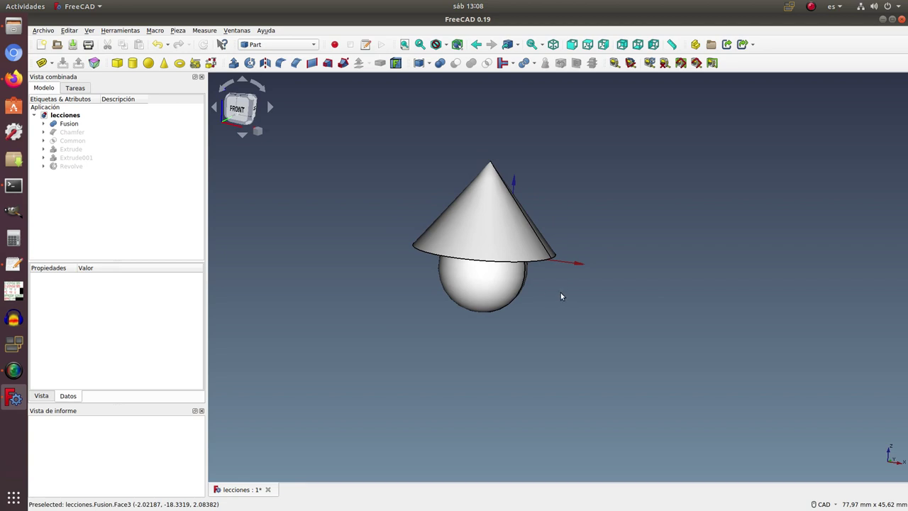
mouse_move(698, 248)
middle_mouse_down()
mouse_move(626, 267)
mouse_move(584, 294)
mouse_move(582, 312)
mouse_move(546, 296)
mouse_move(580, 308)
mouse_move(608, 300)
middle_mouse_up()
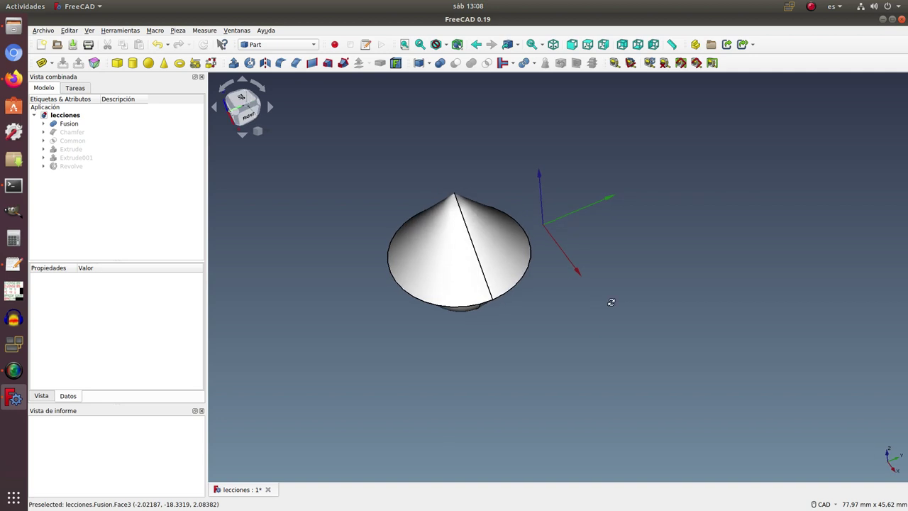
Start Transformar on the Fusion and drag its arrows to move it to -2, -11, 0 mm.
left_click(70, 124)
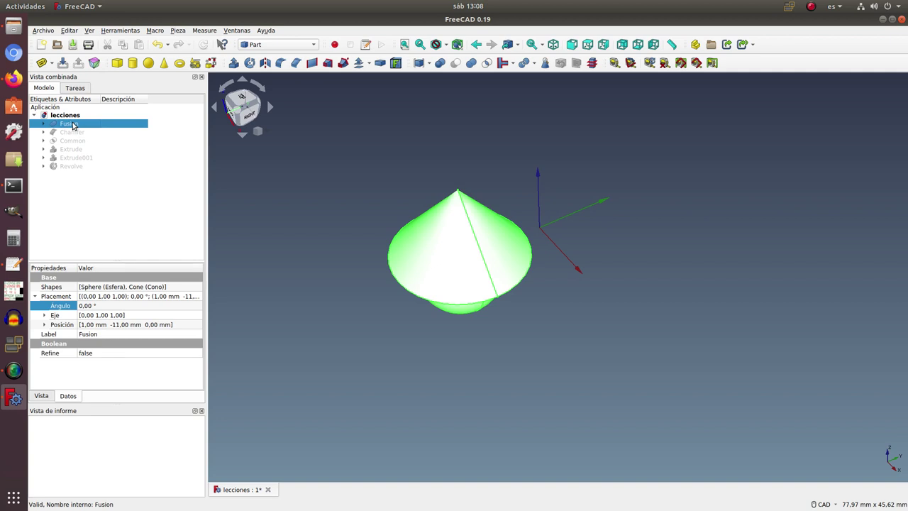
right_click(73, 126)
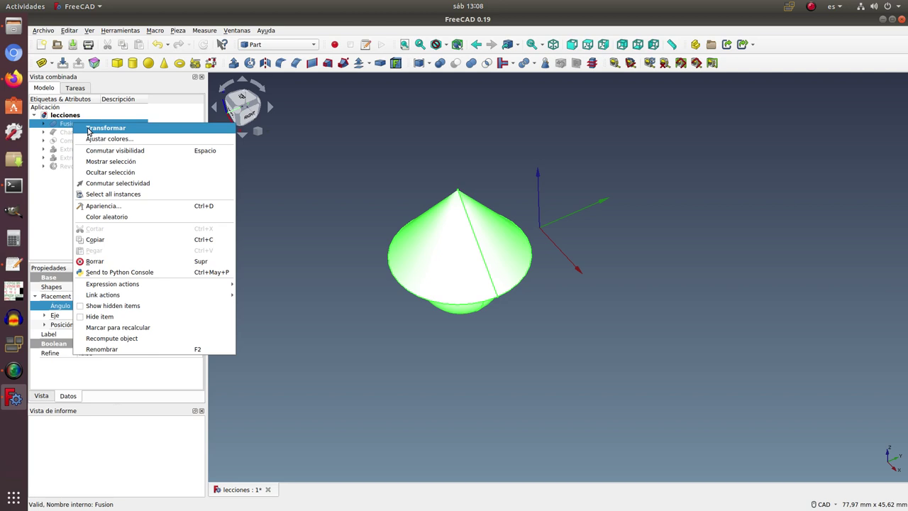
left_click(89, 131)
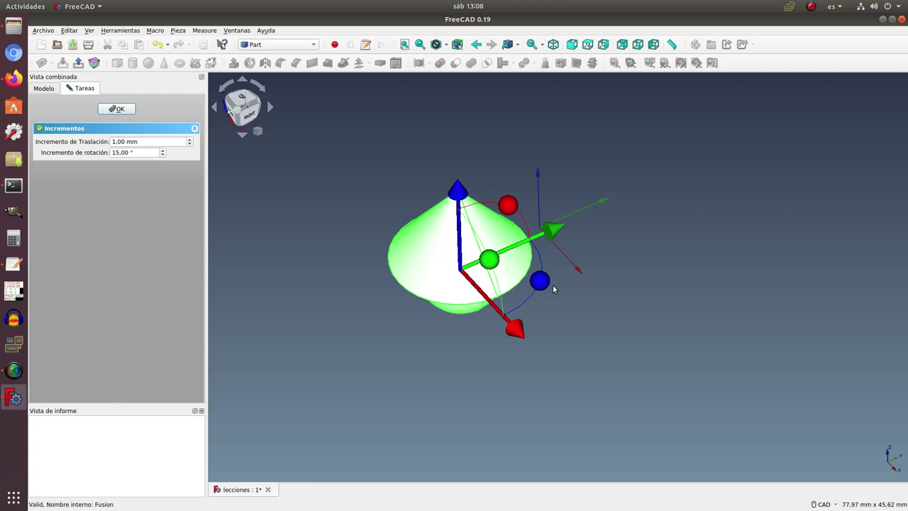
middle_click_drag(580, 343, 522, 314)
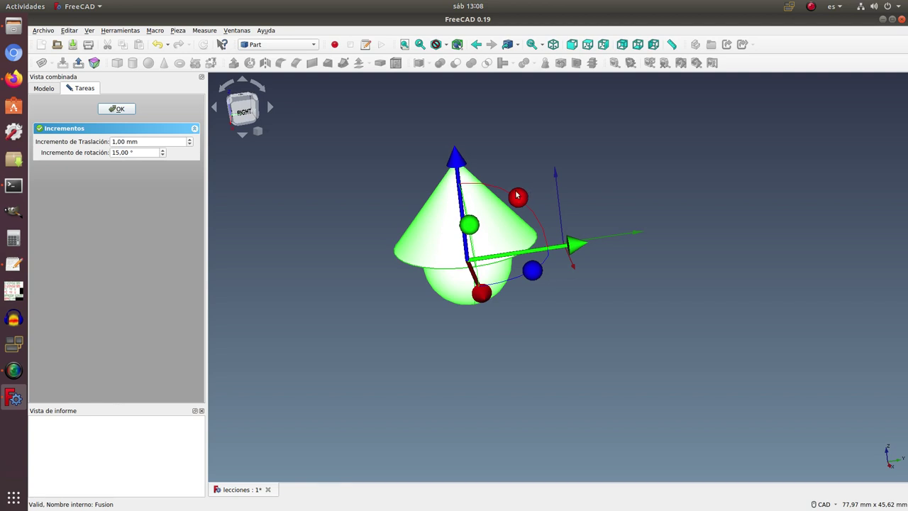
mouse_move(503, 138)
middle_mouse_down()
mouse_move(521, 166)
mouse_move(519, 146)
mouse_move(470, 126)
mouse_move(458, 140)
middle_mouse_up()
mouse_move(432, 188)
left_mouse_down()
mouse_move(400, 105)
mouse_move(434, 202)
mouse_move(395, 111)
mouse_move(402, 126)
left_mouse_up()
mouse_move(570, 239)
left_mouse_down()
mouse_move(689, 187)
mouse_move(571, 239)
left_mouse_up()
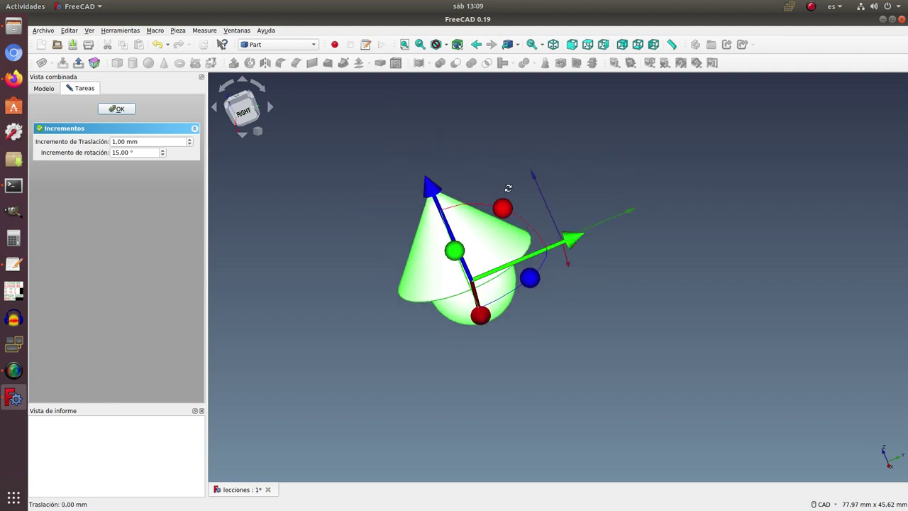
mouse_move(508, 188)
middle_mouse_down()
mouse_move(543, 244)
mouse_move(507, 350)
middle_mouse_up()
mouse_move(495, 357)
left_mouse_down()
mouse_move(477, 292)
mouse_move(490, 328)
left_mouse_up()
mouse_move(521, 330)
middle_mouse_down()
mouse_move(513, 298)
mouse_move(544, 300)
mouse_move(552, 238)
middle_mouse_up()
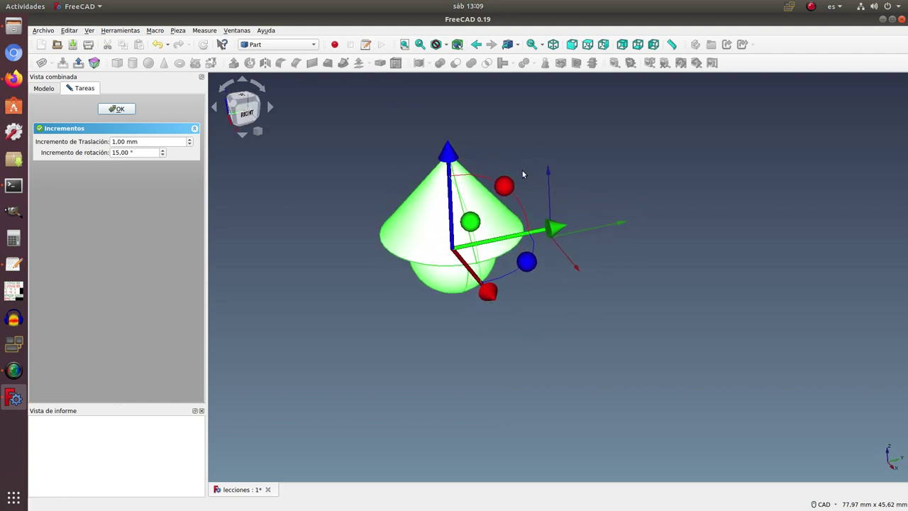
middle_click_drag(639, 268, 603, 245)
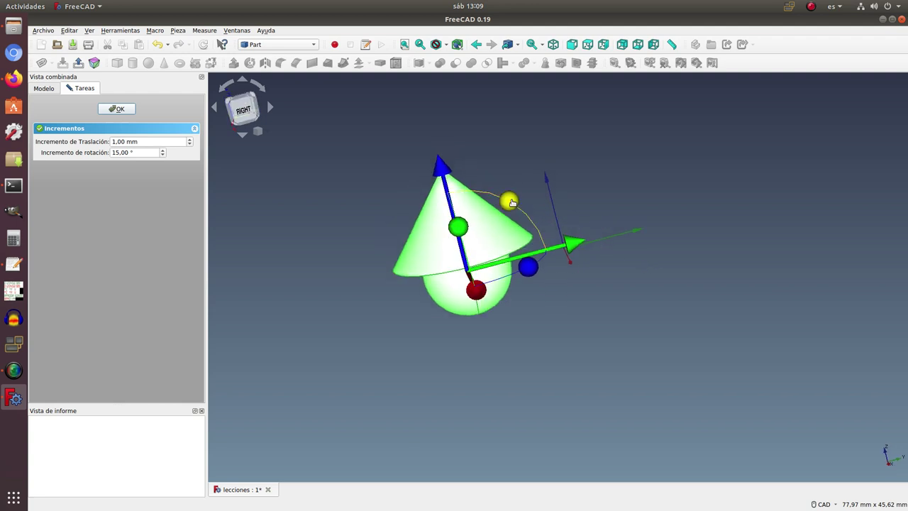
Tilt the Fusion with the rotation balls to a 294.86° angle and confirm with OK twice.
mouse_move(512, 203)
left_mouse_down()
mouse_move(352, 287)
mouse_move(494, 171)
left_mouse_up()
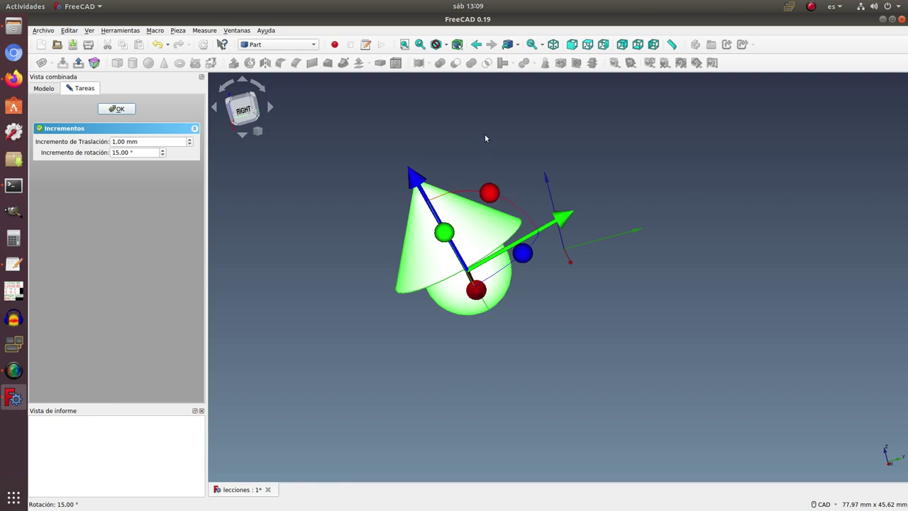
middle_click_drag(485, 124, 569, 171)
left_click_drag(540, 251, 460, 278)
mouse_move(482, 303)
middle_mouse_down()
mouse_move(502, 308)
mouse_move(452, 193)
middle_mouse_up()
mouse_move(442, 157)
left_mouse_down()
mouse_move(472, 126)
mouse_move(430, 174)
left_mouse_up()
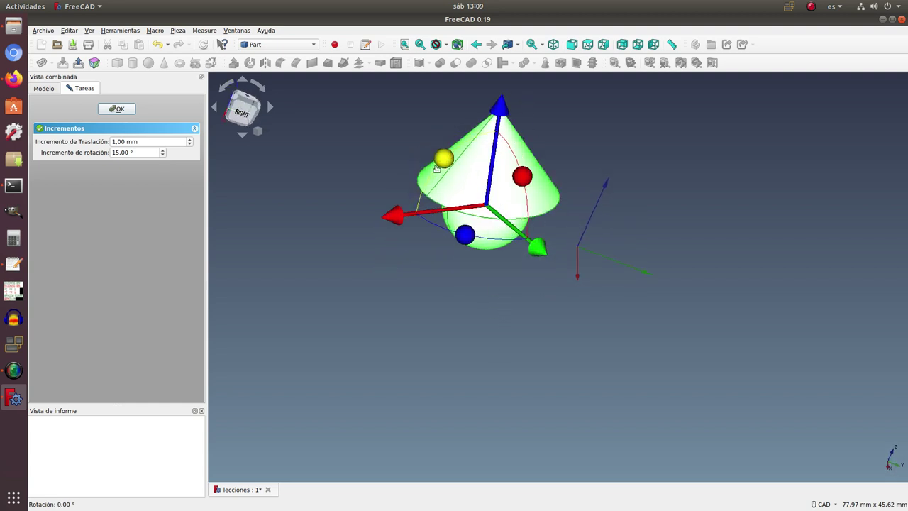
left_click(115, 109)
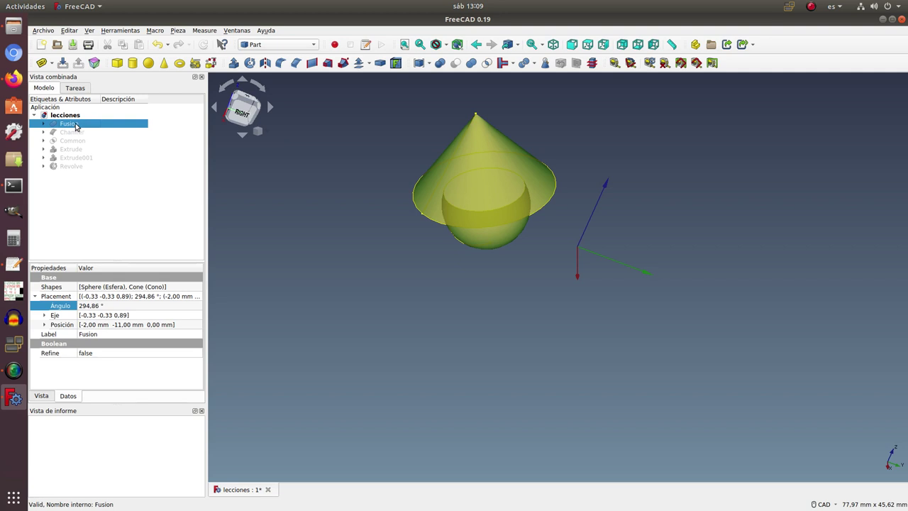
double_click(76, 126)
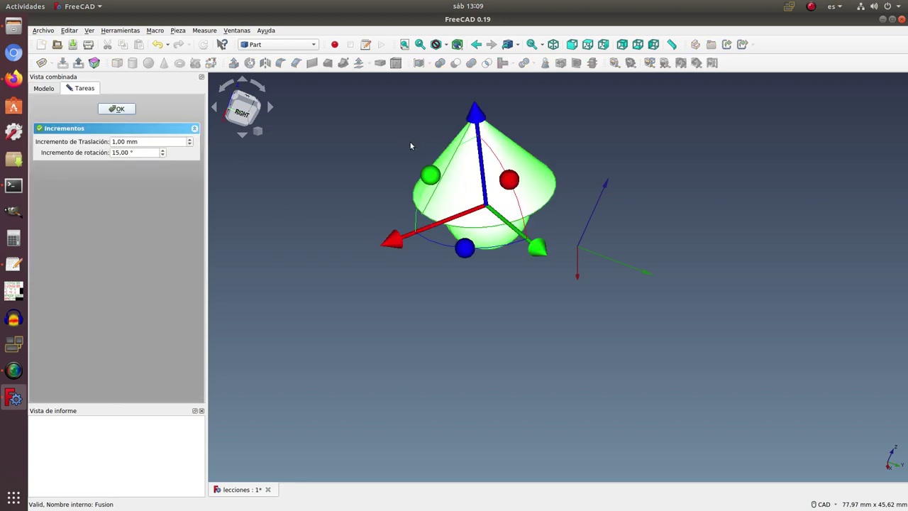
left_click(120, 109)
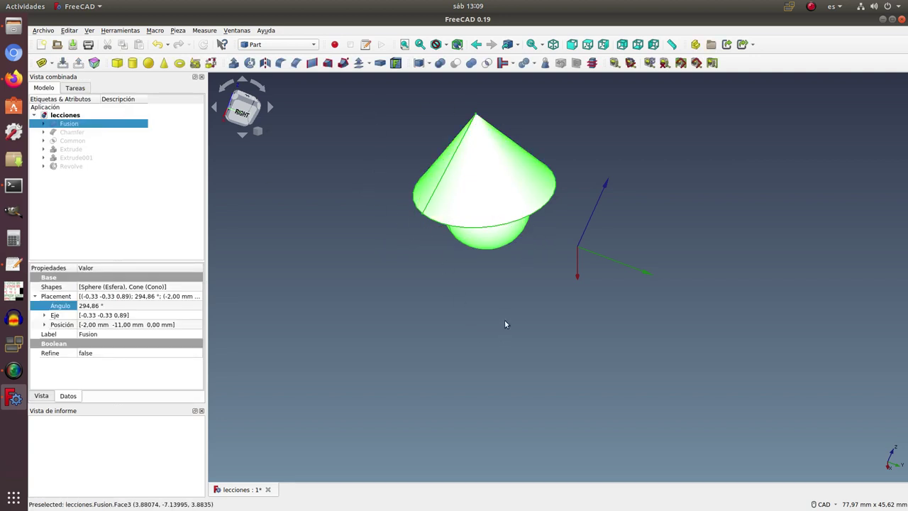
Make Chamfer, Common, Extrude, Revolve and Extrude001 visible from the Modelo tree with Space.
scroll(504, 322, "down", 1)
scroll(504, 322, "down", 2)
scroll(494, 235, "up", 3)
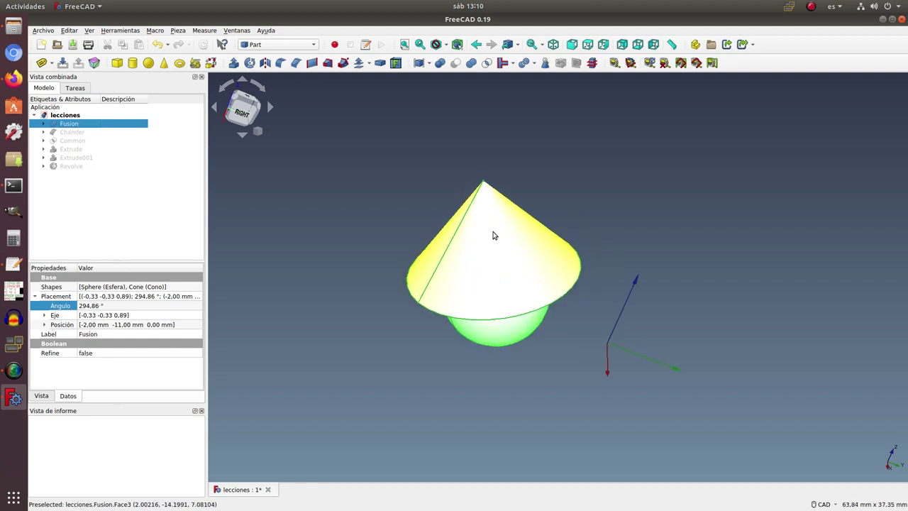
left_click(77, 133)
key("space")
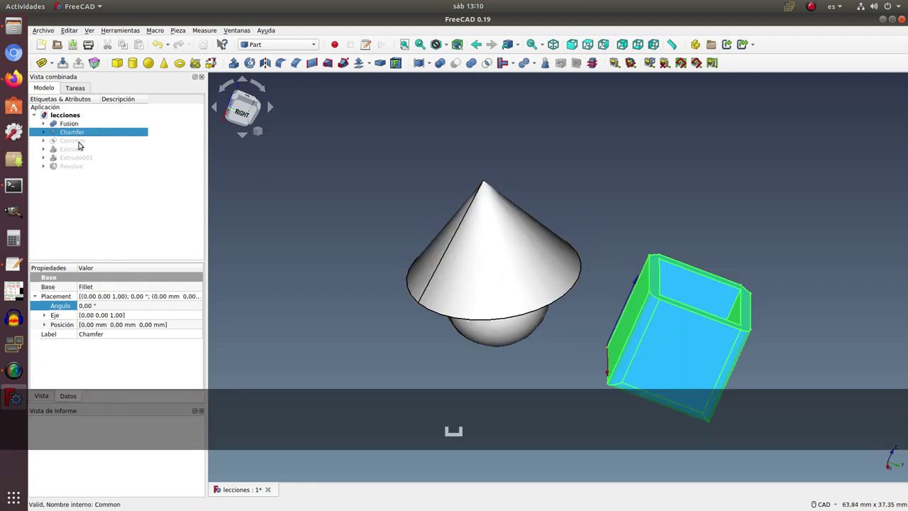
left_click(80, 141)
key("space")
left_click(80, 149)
key("space")
left_click(79, 158)
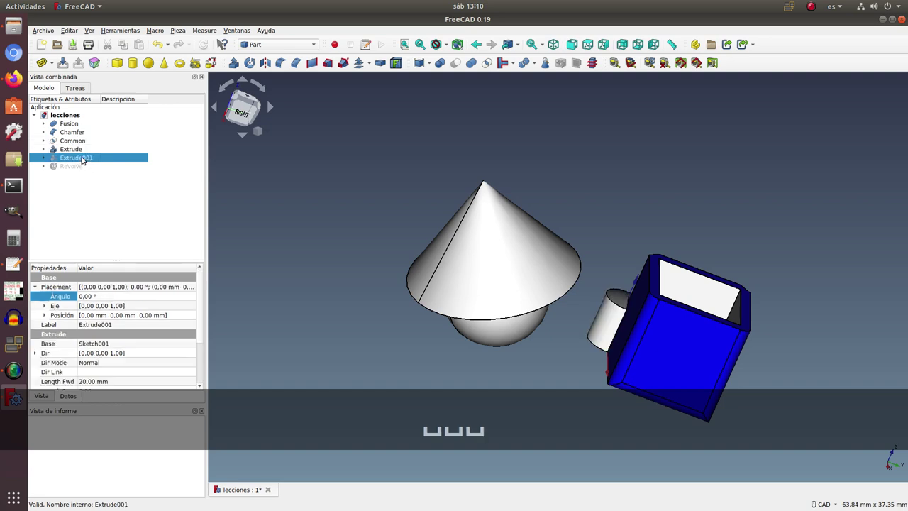
left_click(81, 166)
key("space")
left_click(80, 158)
key("space")
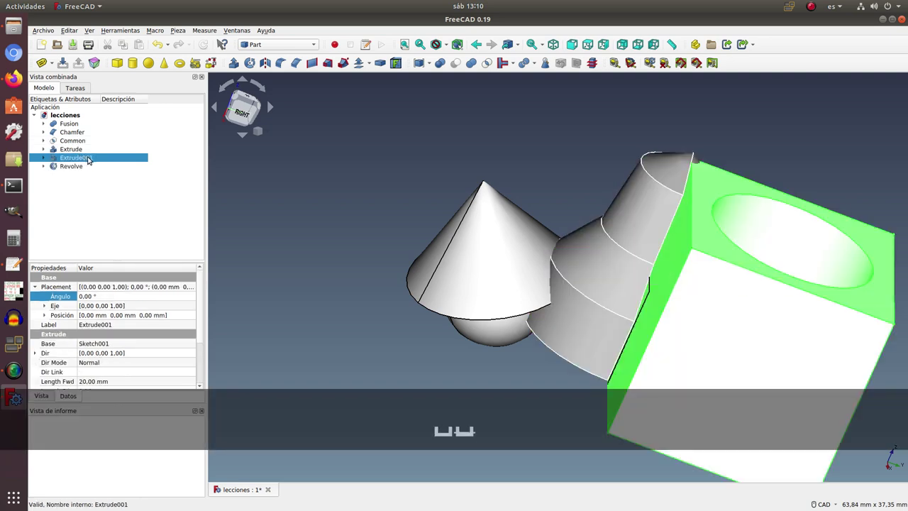
mouse_move(496, 242)
middle_mouse_down()
mouse_move(654, 263)
mouse_move(597, 244)
mouse_move(643, 233)
mouse_move(513, 237)
middle_mouse_up()
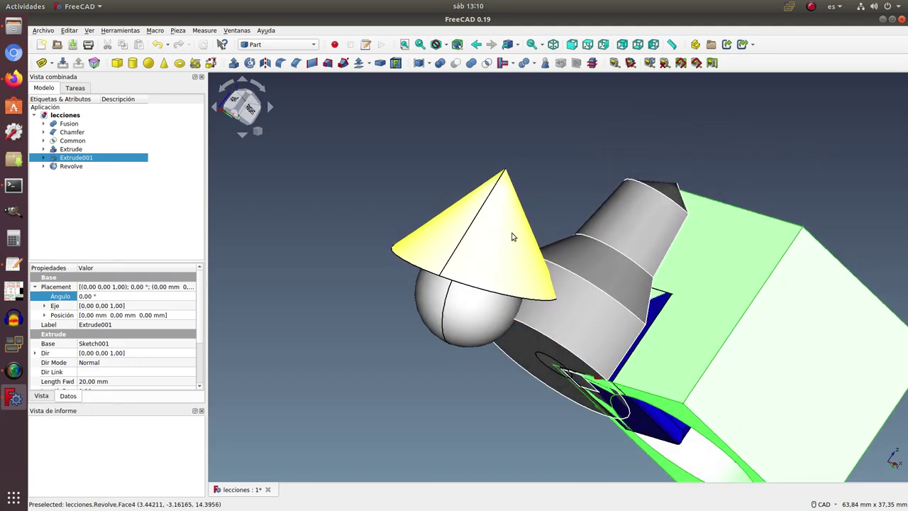
Hide the Revolve, Extrude001, Extrude and Common solids again.
left_click(80, 167)
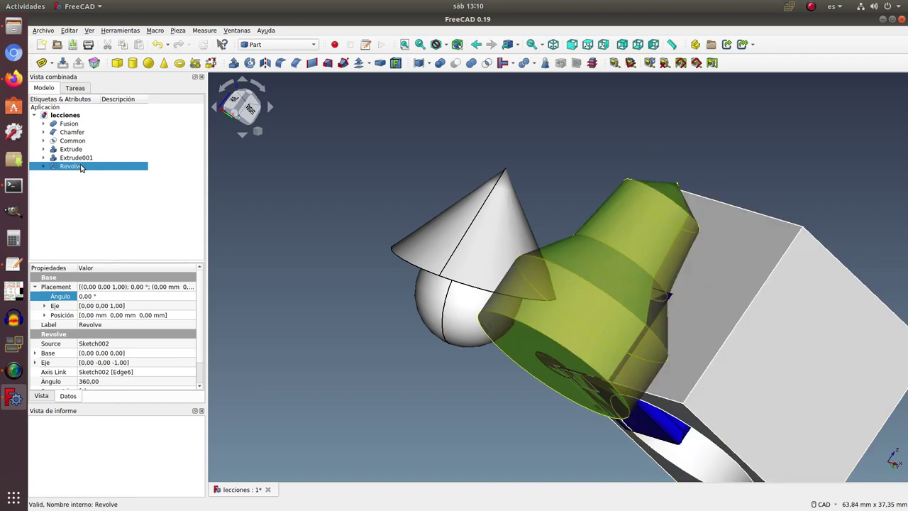
key("space")
left_click(78, 157)
key("space")
left_click(75, 149)
key("space")
left_click(72, 141)
left_click(72, 132)
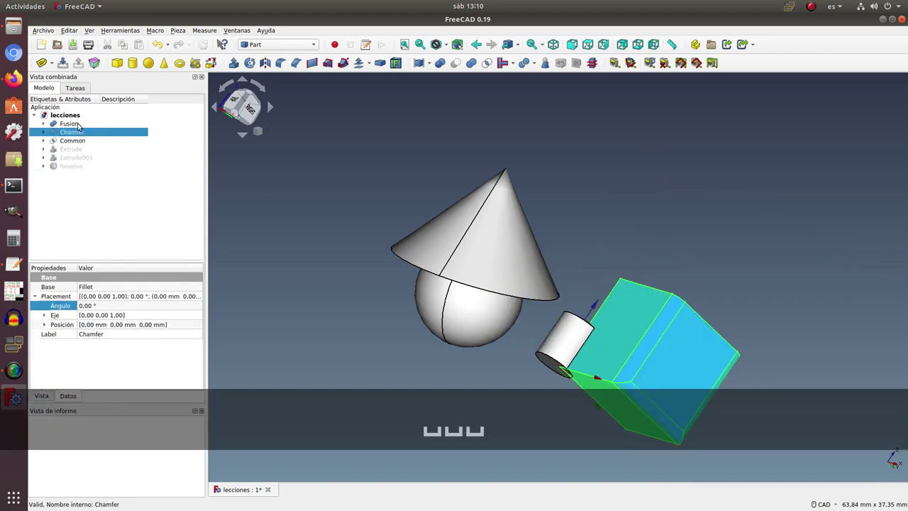
left_click(71, 115)
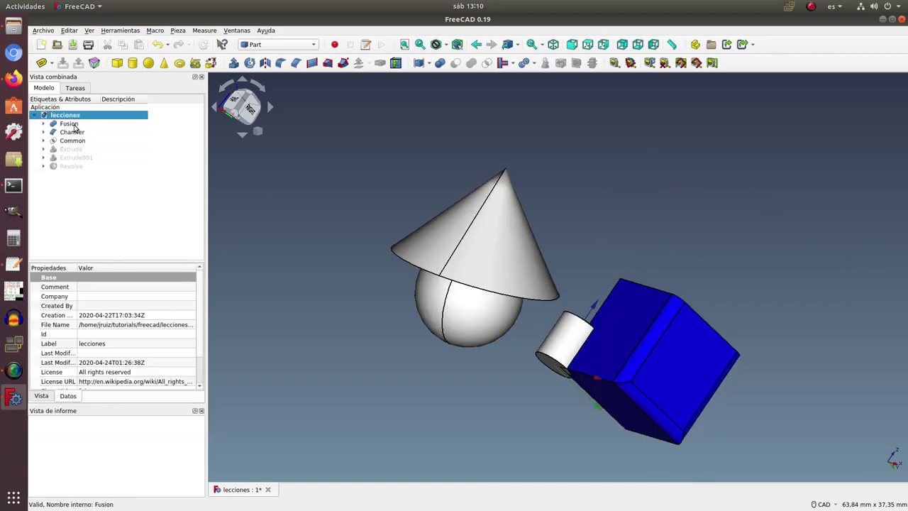
left_click(74, 125)
left_click(75, 132)
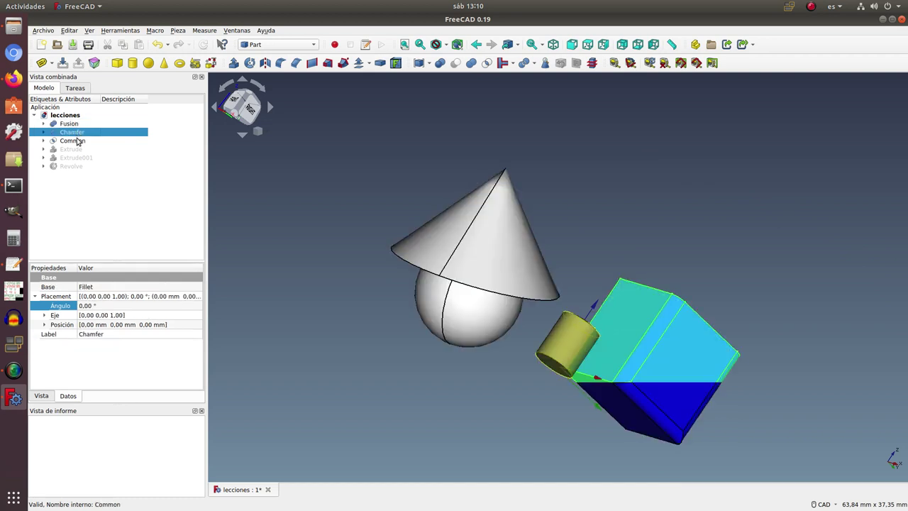
left_click(74, 140)
key("space")
Show the Fusion and the Revolve solid again beside the Chamfer box.
left_click(80, 125)
key("space")
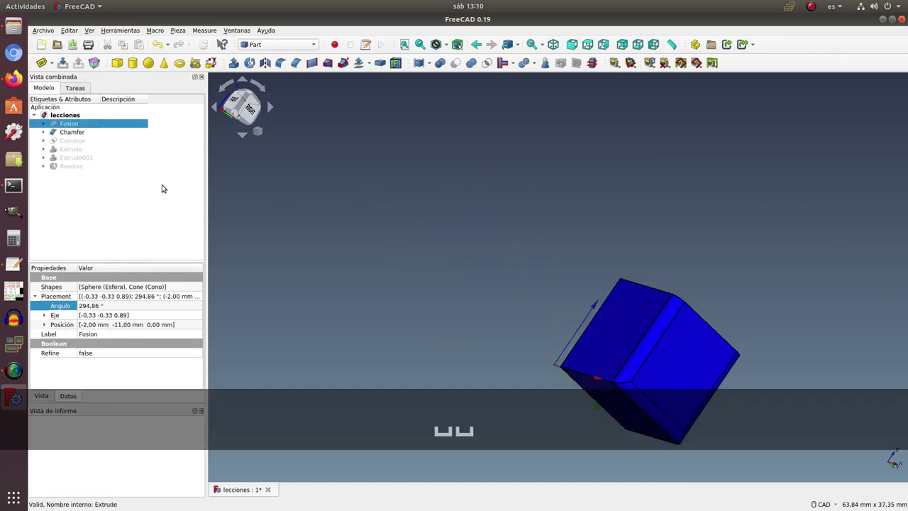
left_click(78, 133)
left_click(77, 123)
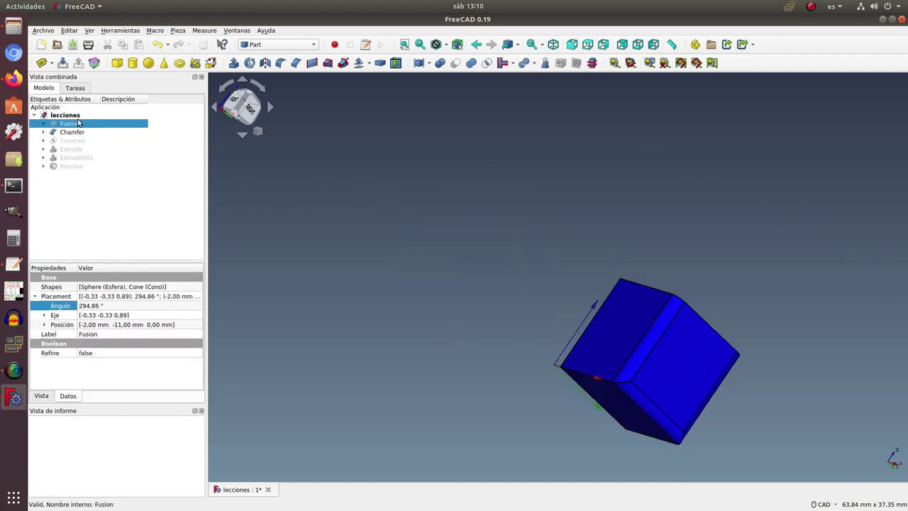
key("space")
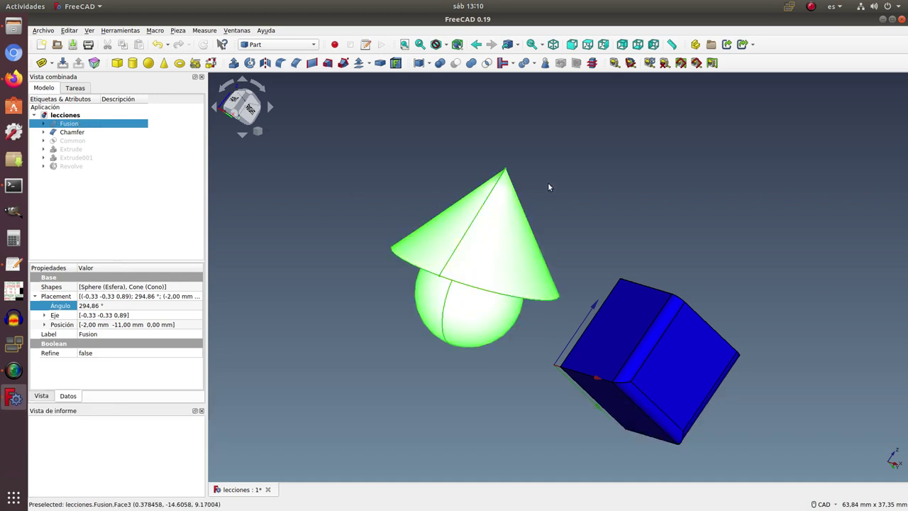
middle_click_drag(577, 162, 490, 168)
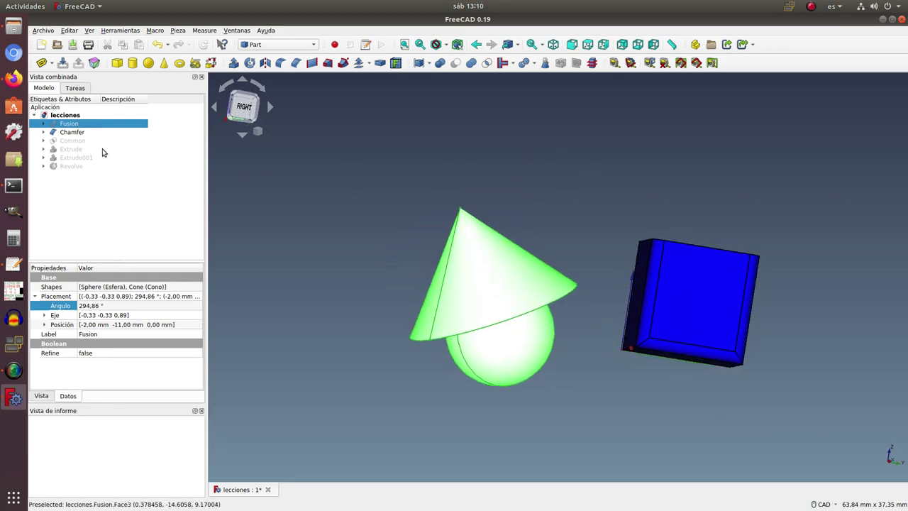
left_click(77, 169)
key("space")
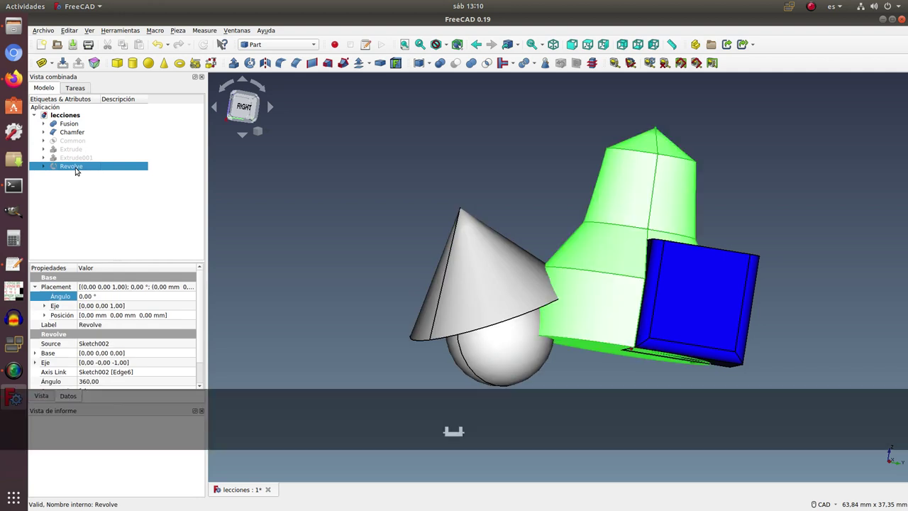
middle_click_drag(531, 128, 610, 178)
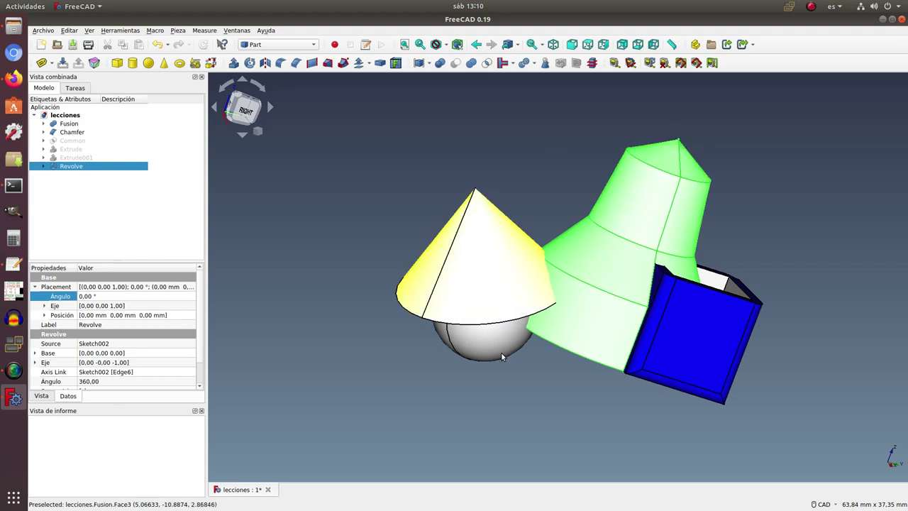
Hide Fusion, Chamfer, Revolve and Extrude001, and show the Extrude and Common bodies.
left_click(75, 155)
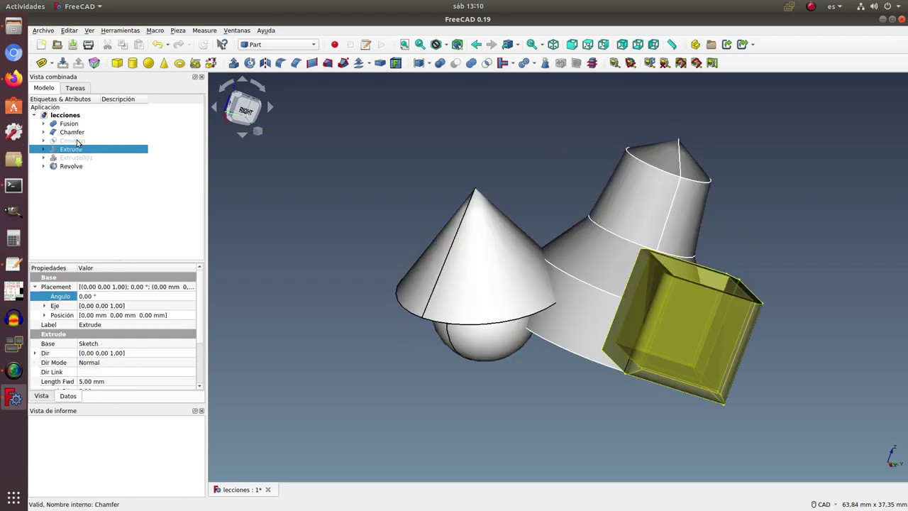
left_click(71, 125)
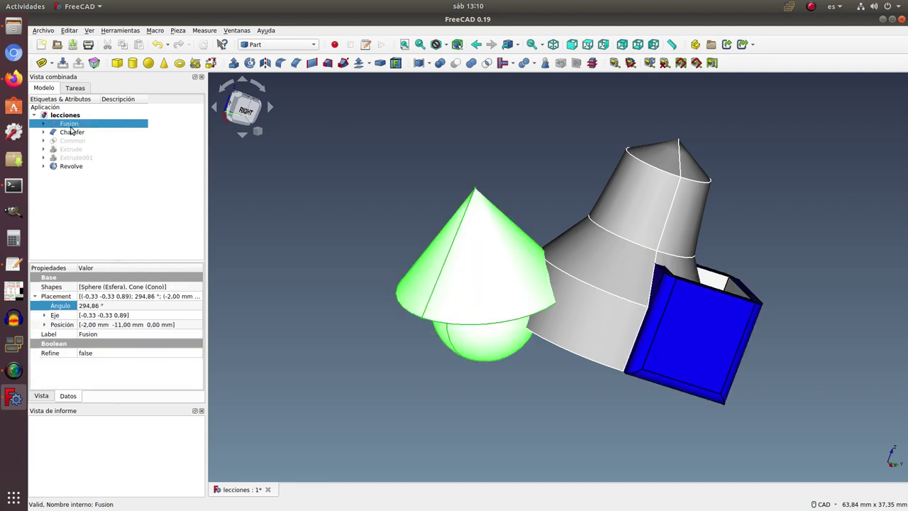
key("space")
left_click(73, 134)
key("space")
left_click(74, 168)
key("space")
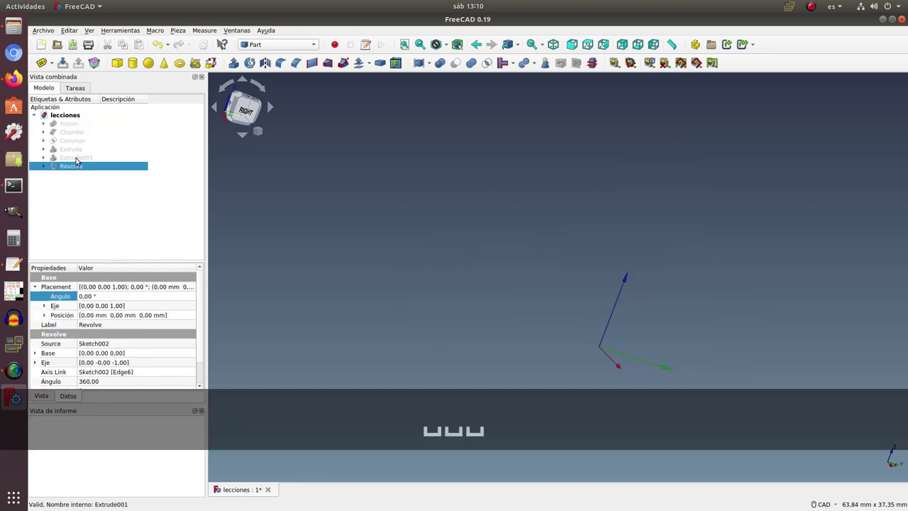
left_click(76, 158)
key("space")
key("space")
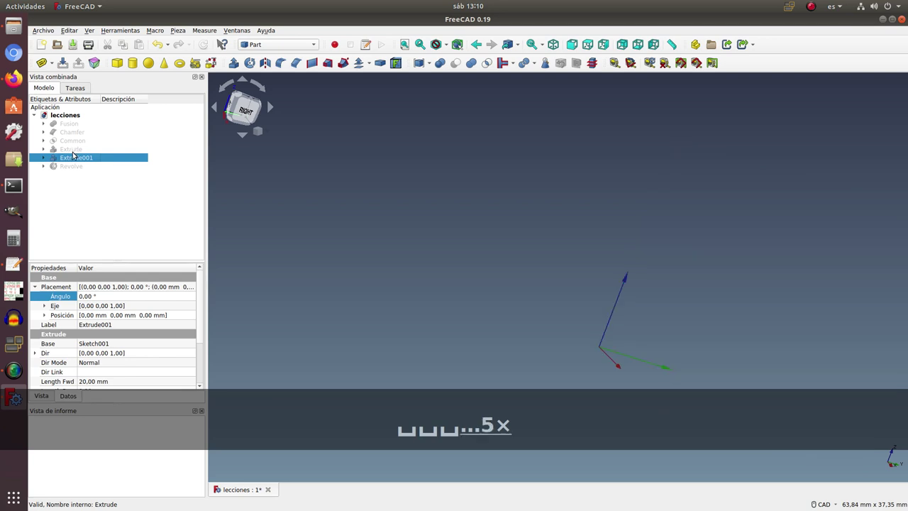
left_click(73, 150)
key("space")
left_click(72, 140)
key("space")
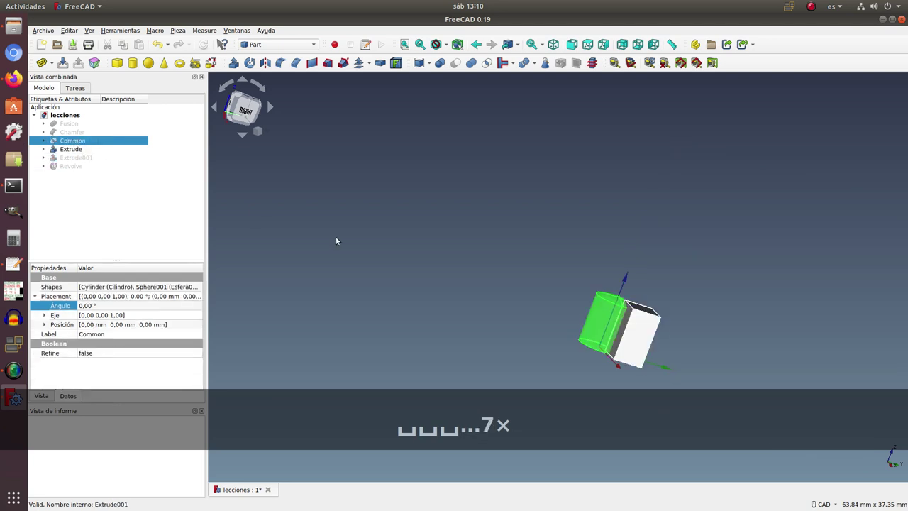
Show the Revolve body again around the cylinder and box, viewing it from several angles.
mouse_move(568, 223)
middle_mouse_down()
mouse_move(531, 281)
mouse_move(501, 293)
middle_mouse_up()
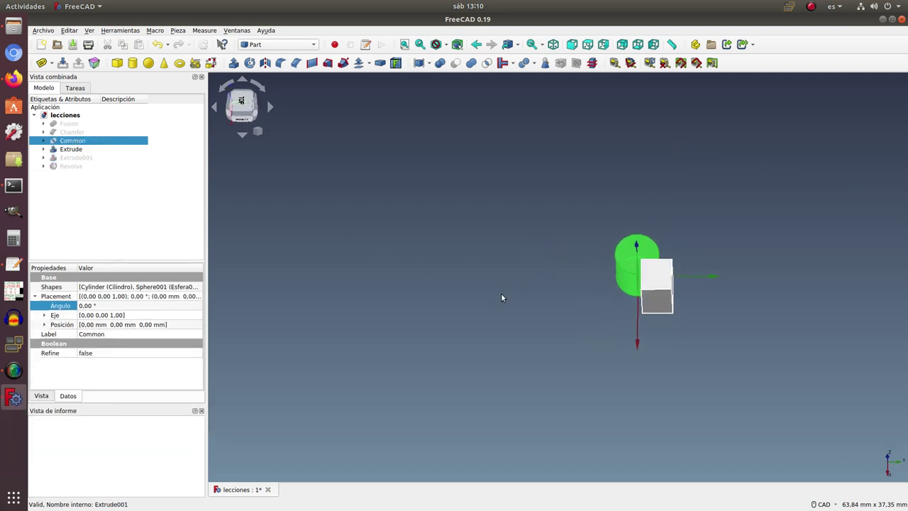
mouse_move(456, 356)
middle_mouse_down()
mouse_move(510, 326)
mouse_move(436, 321)
middle_mouse_up()
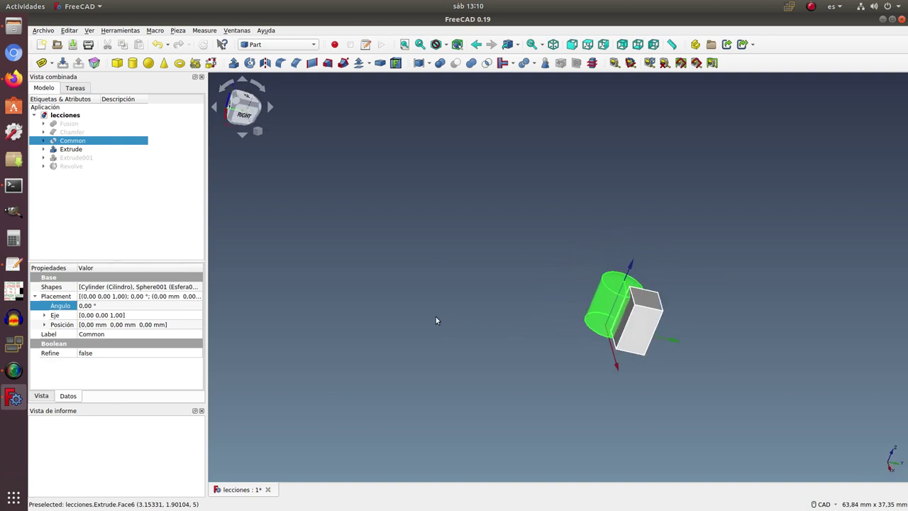
left_click(76, 166)
key("space")
mouse_move(594, 290)
middle_mouse_down()
mouse_move(733, 243)
mouse_move(719, 215)
mouse_move(736, 238)
middle_mouse_up()
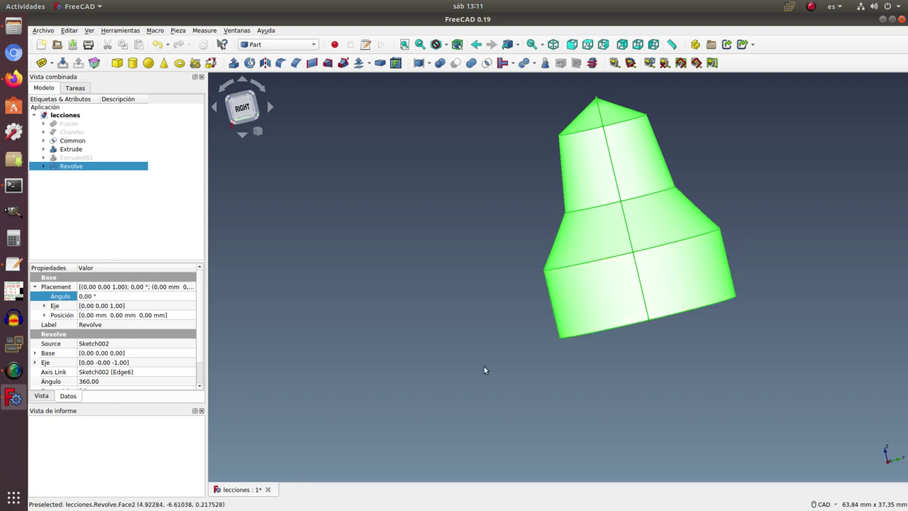
scroll(506, 359, "down", 2)
middle_click_drag(668, 174, 688, 211)
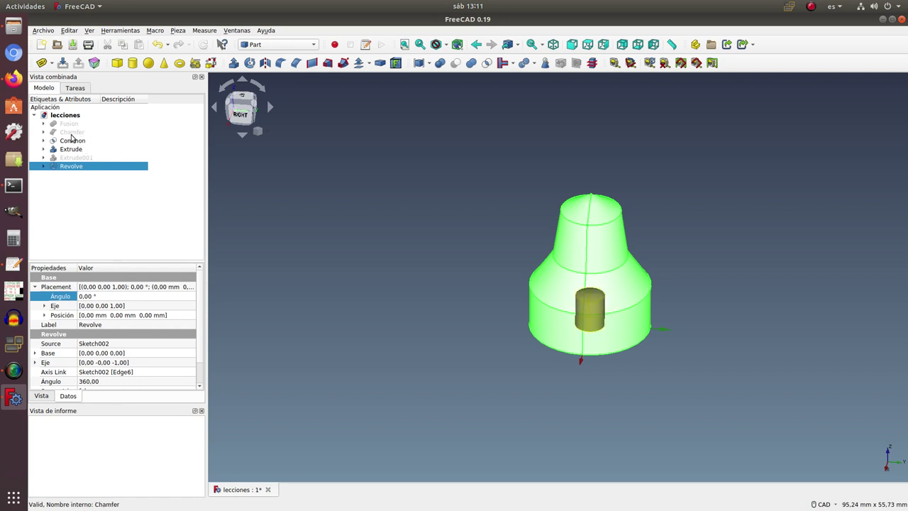
Show the Fusion body and hide the Common, Extrude and Revolve bodies.
left_click(69, 123)
key("space")
mouse_move(454, 261)
middle_mouse_down()
mouse_move(666, 158)
mouse_move(278, 170)
middle_mouse_up()
left_click(72, 141)
key("space")
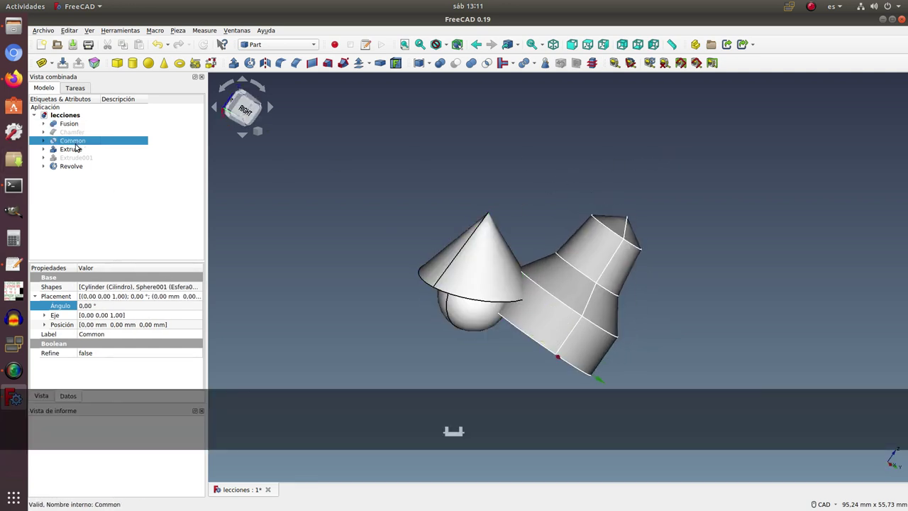
left_click(71, 149)
key("space")
left_click(71, 165)
key("space")
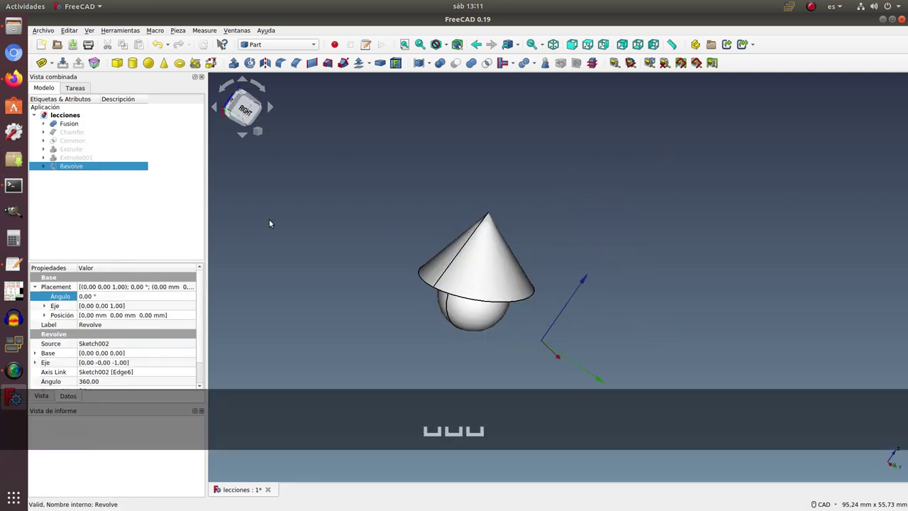
mouse_move(621, 209)
middle_mouse_down()
mouse_move(532, 231)
mouse_move(580, 178)
mouse_move(594, 183)
middle_mouse_up()
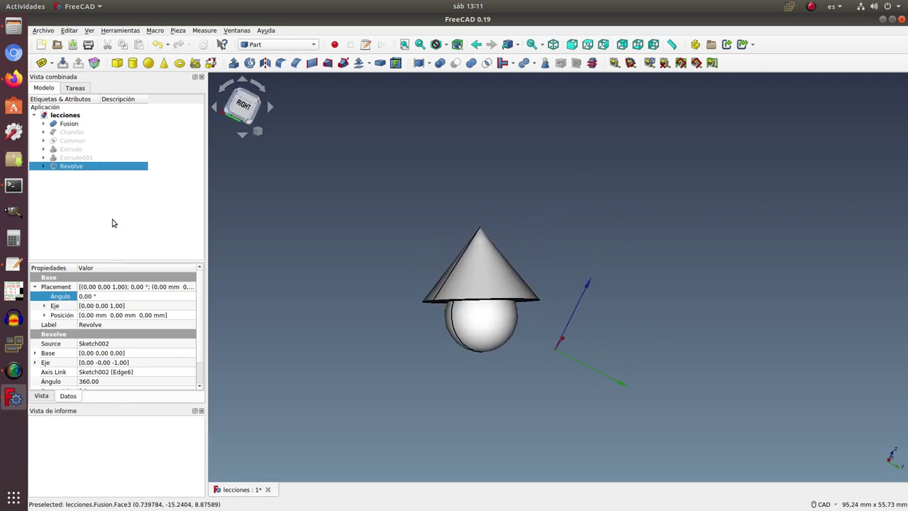
Show the Extrude001 box and Chamfer body, then inspect the box's hole from below.
left_click(84, 158)
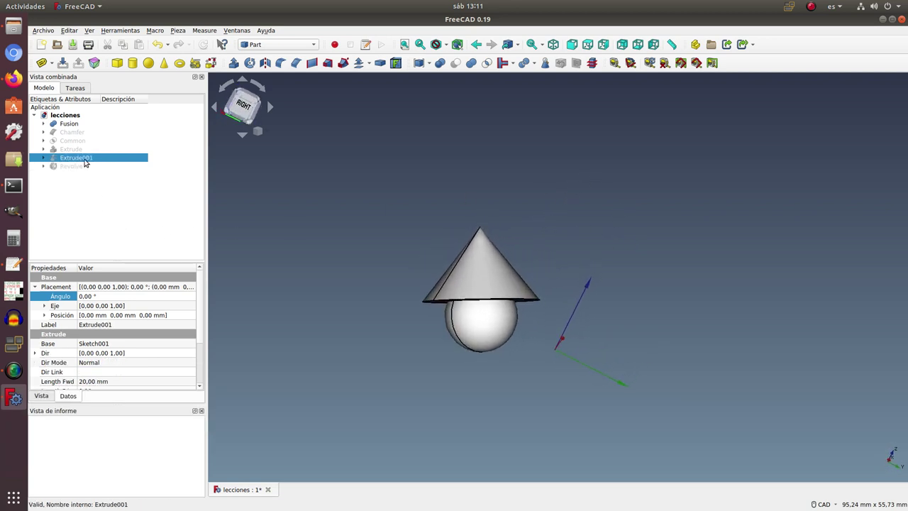
key("space")
mouse_move(670, 163)
middle_mouse_down()
mouse_move(679, 138)
mouse_move(703, 158)
mouse_move(709, 182)
mouse_move(699, 216)
middle_mouse_up()
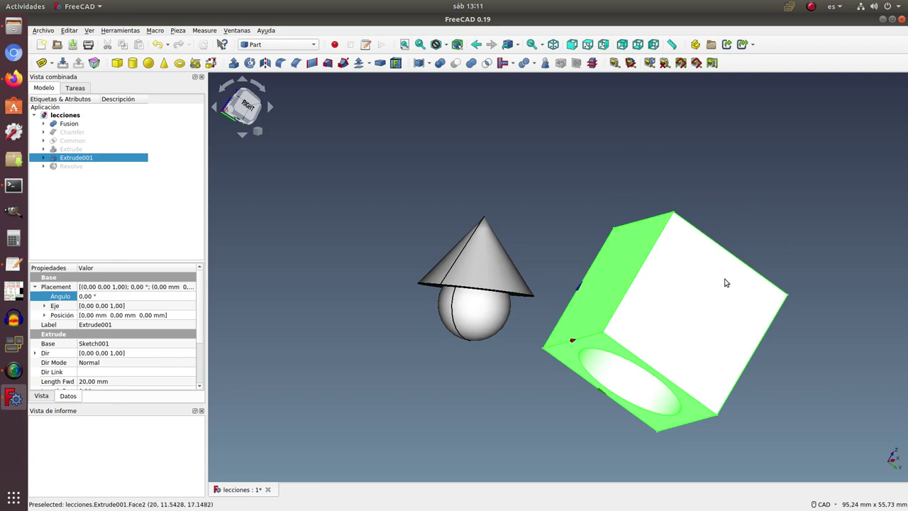
left_click(73, 132)
key("space")
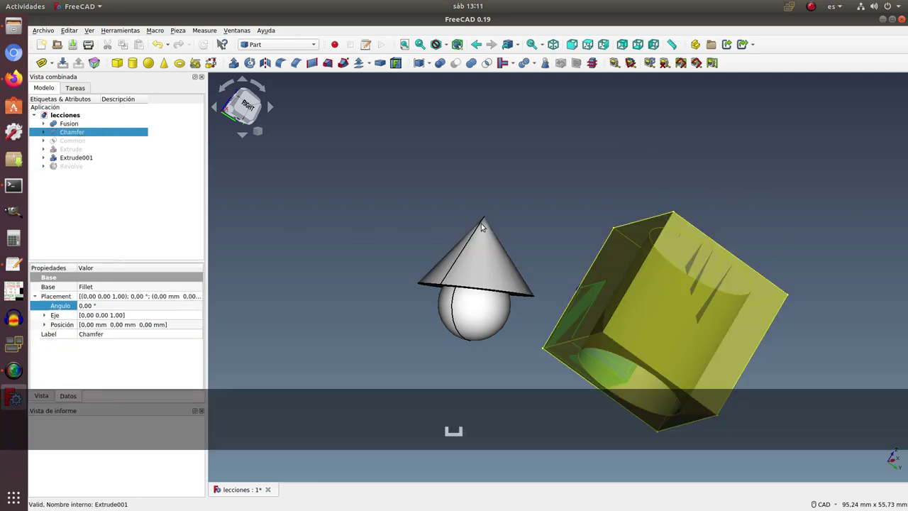
mouse_move(703, 184)
middle_mouse_down()
mouse_move(736, 121)
mouse_move(713, 126)
middle_mouse_up()
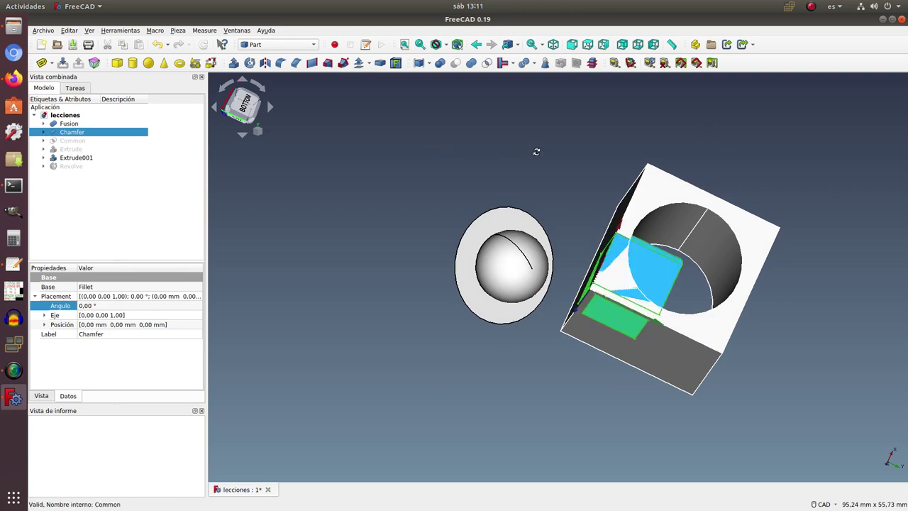
mouse_move(536, 151)
middle_mouse_down()
mouse_move(608, 361)
mouse_move(555, 358)
middle_mouse_up()
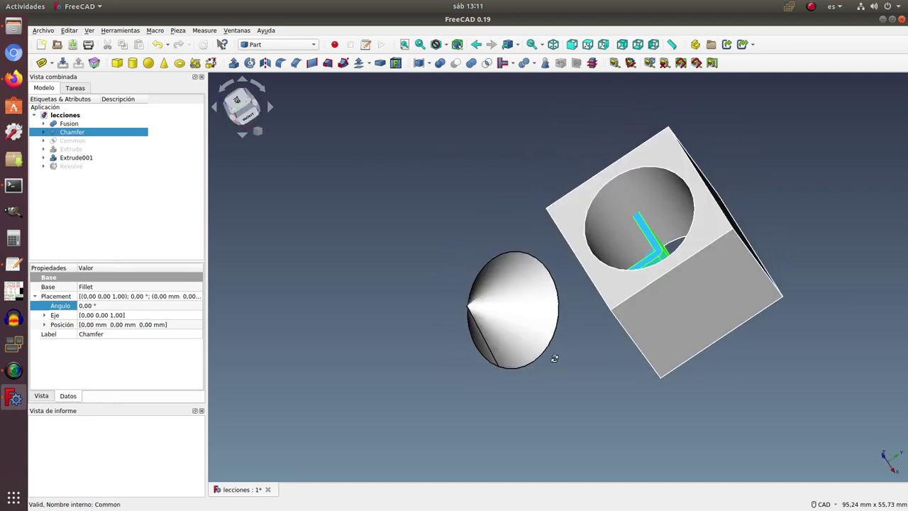
Hide Fusion and expand Chamfer to check its Fillet source, then collapse it.
left_click(69, 124)
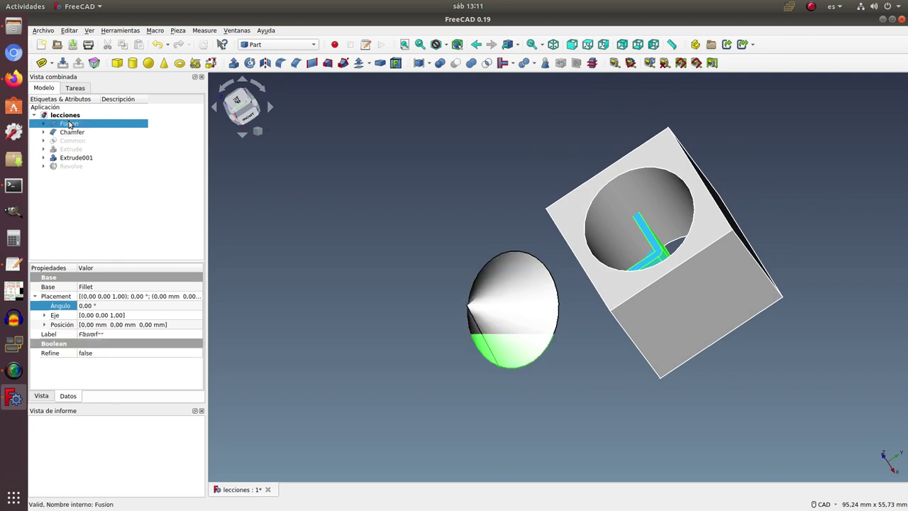
key("space")
left_click(75, 157)
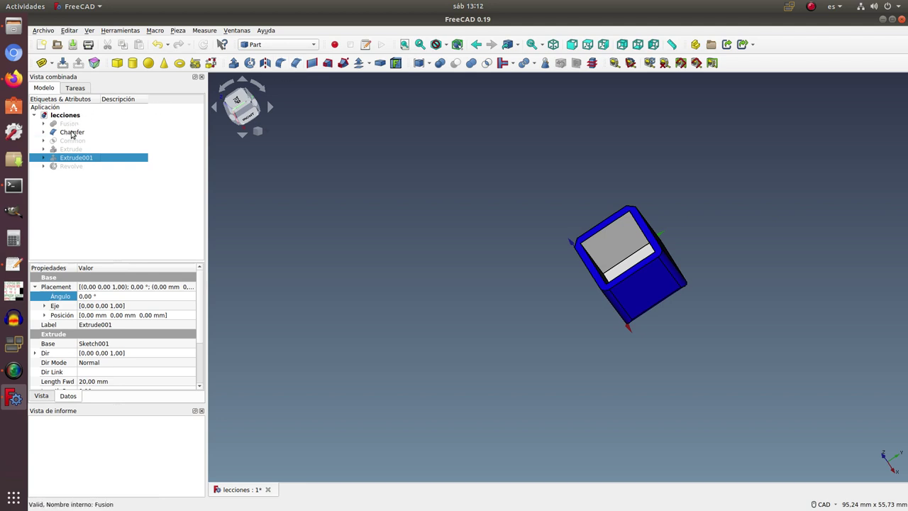
left_click(43, 132)
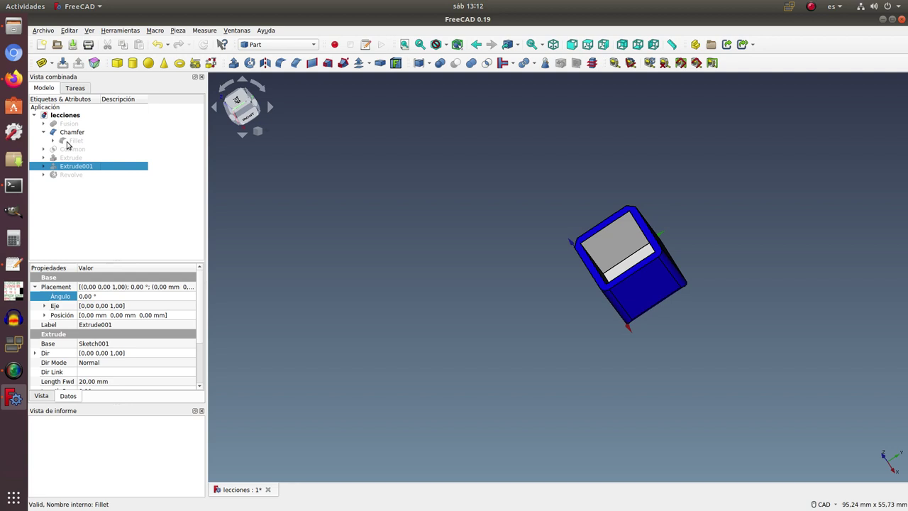
left_click(44, 132)
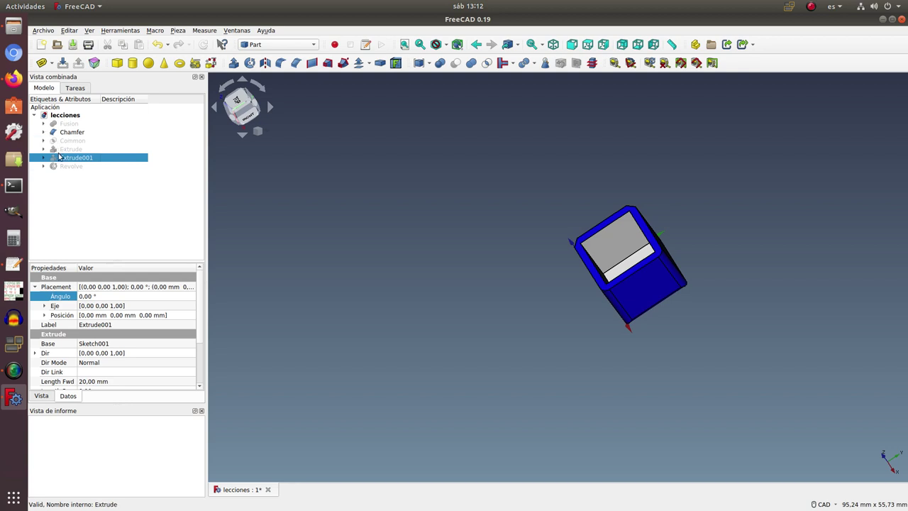
Hide Chamfer and show Fusion again, with the cone standing upright.
left_click(78, 132)
key("space")
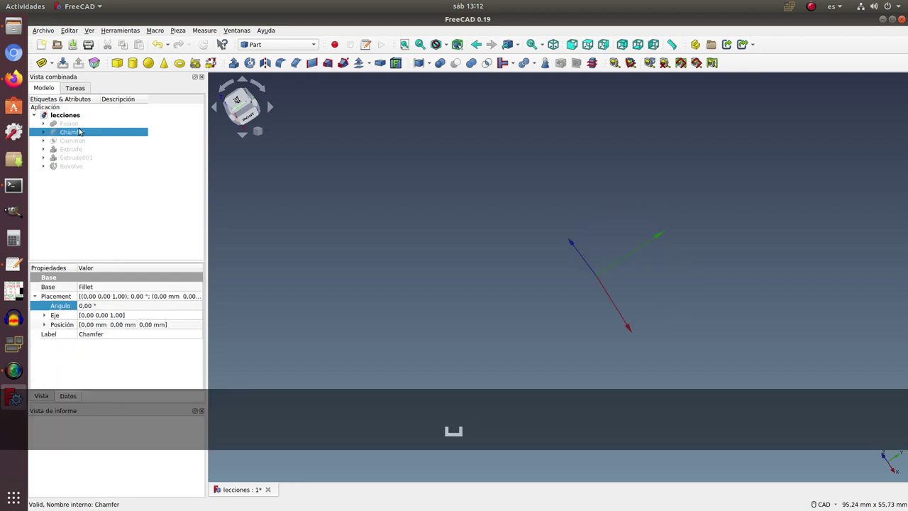
left_click(70, 124)
key("space")
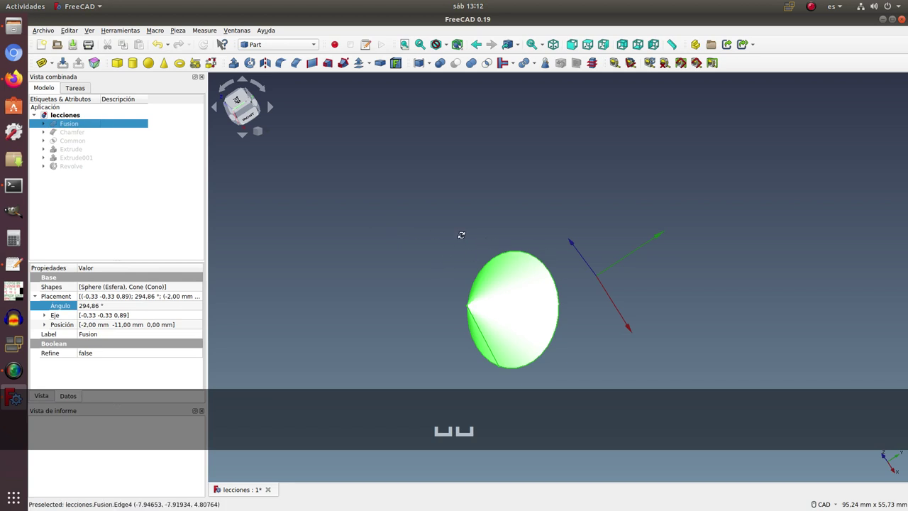
middle_click_drag(461, 235, 519, 178)
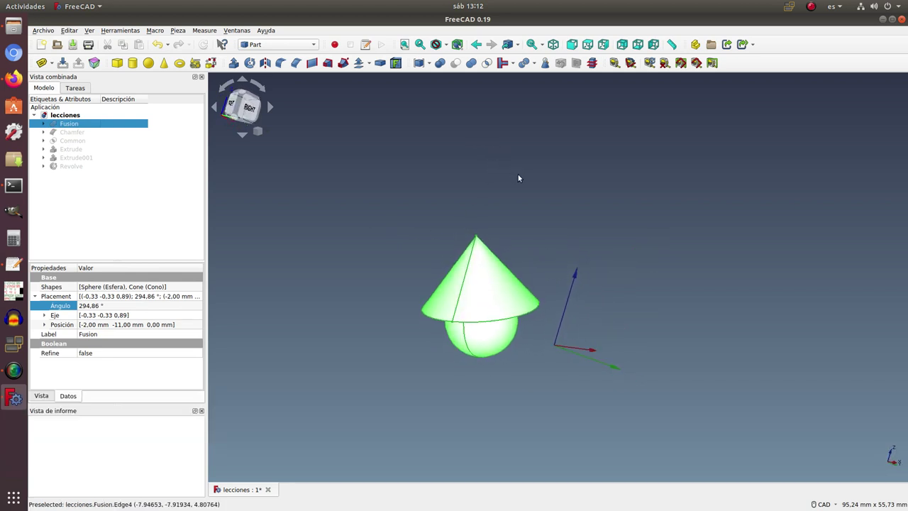
left_click(518, 178)
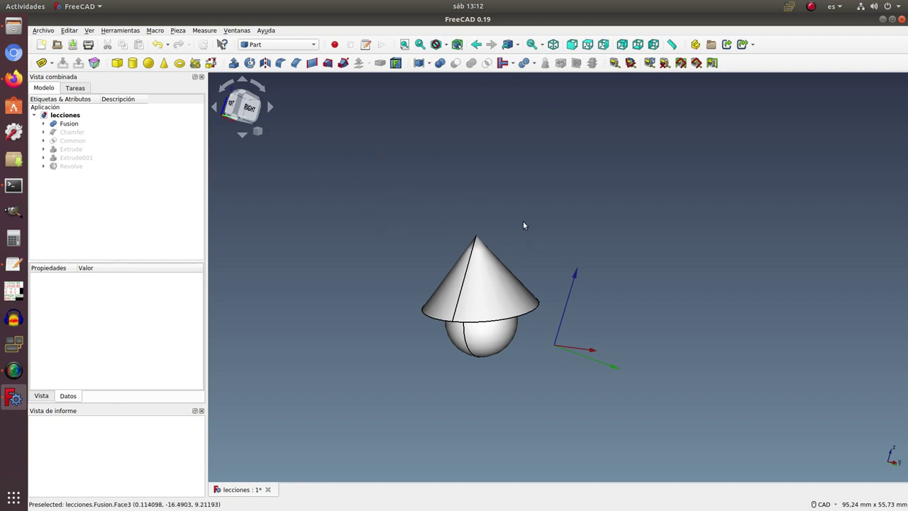
mouse_move(532, 200)
middle_mouse_down()
mouse_move(543, 227)
mouse_move(517, 169)
mouse_move(513, 184)
mouse_move(558, 213)
middle_mouse_up()
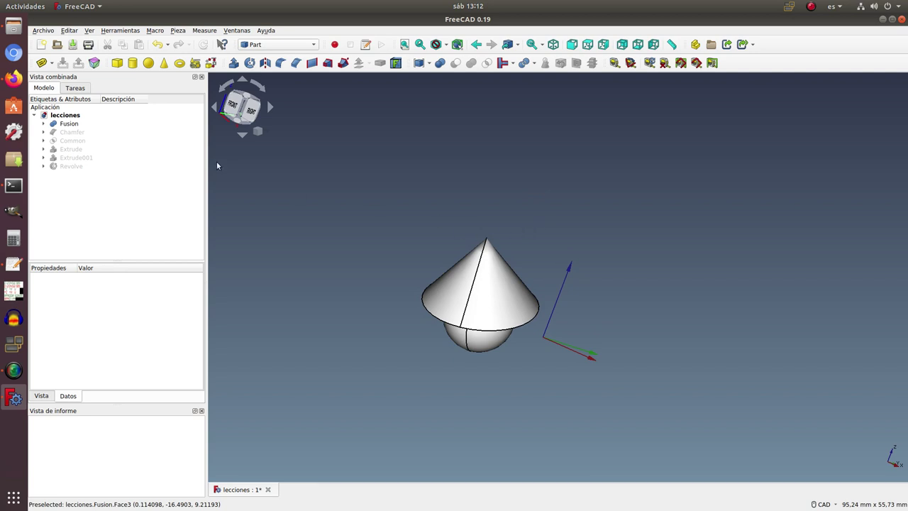